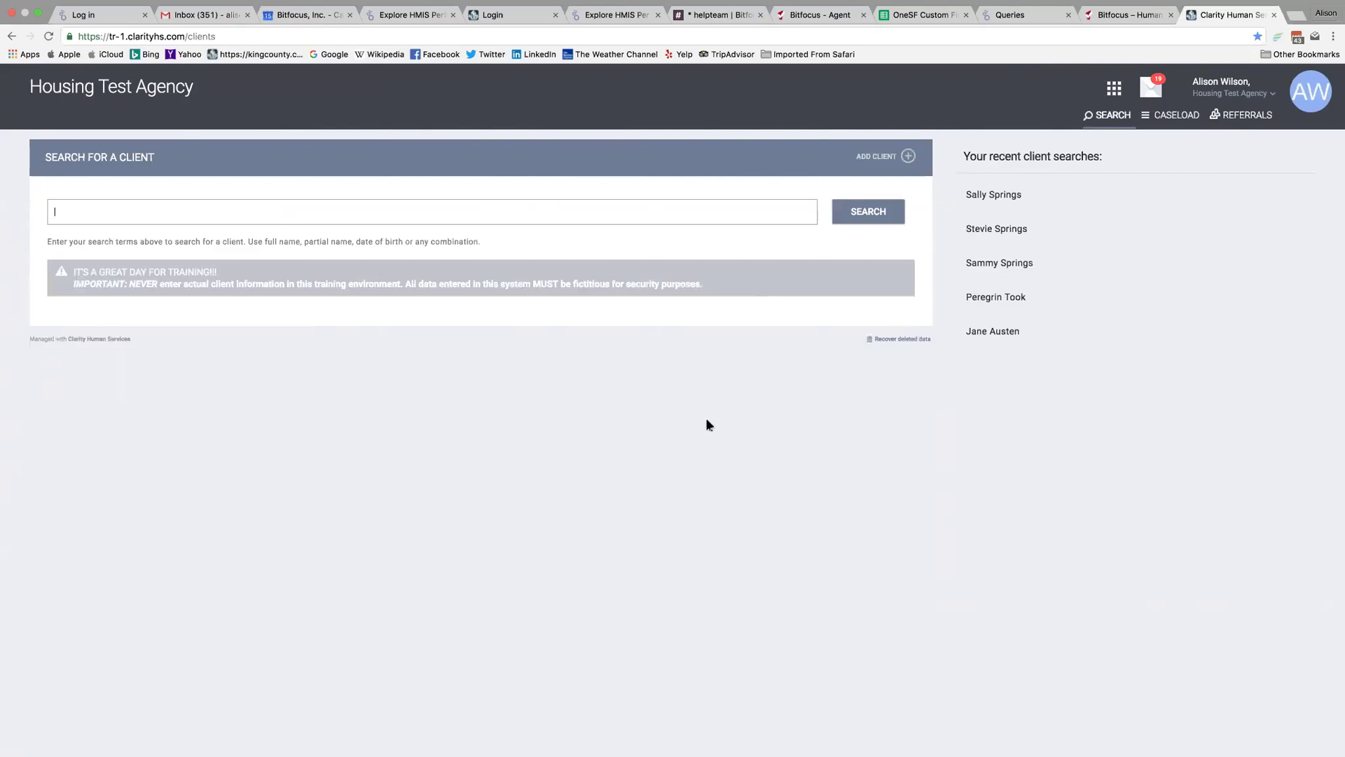
Open the client's profile from recent searches and view her service History.
left_click(969, 200)
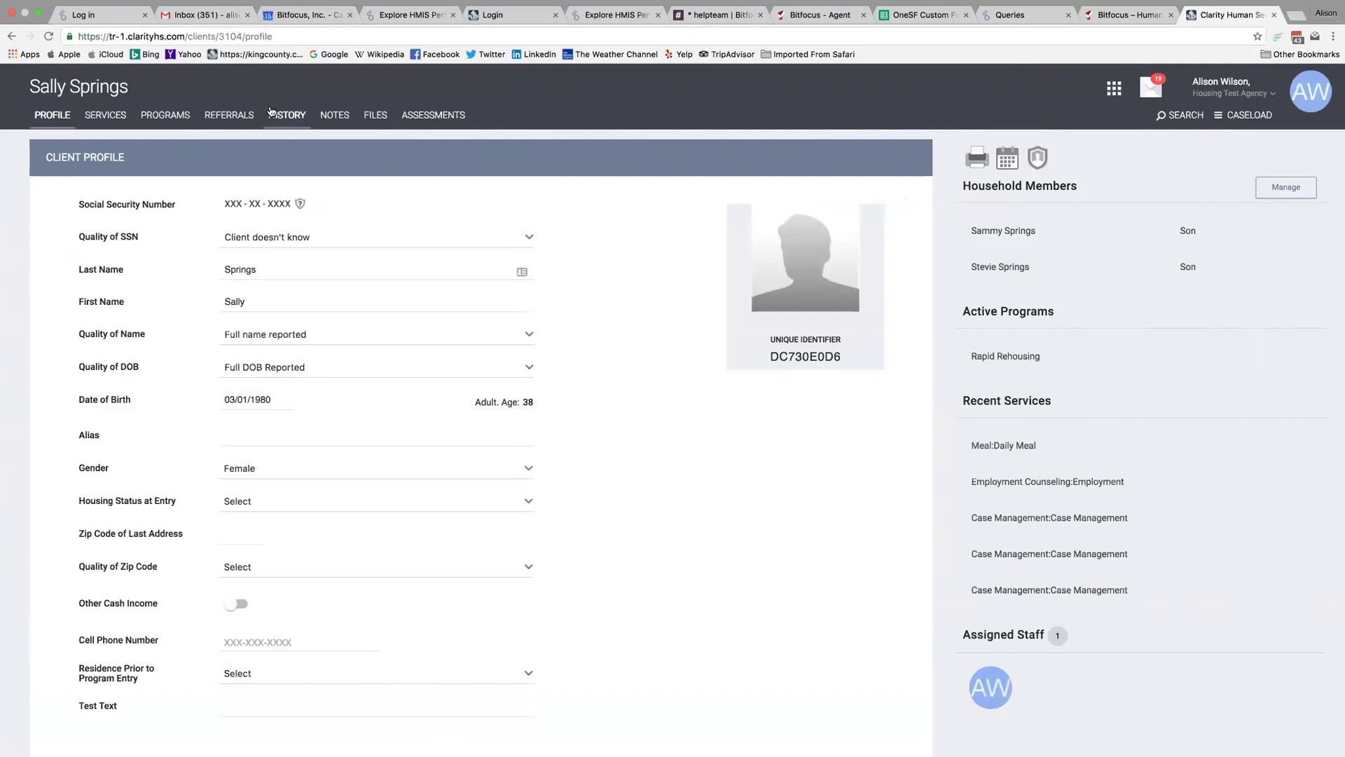
left_click(280, 116)
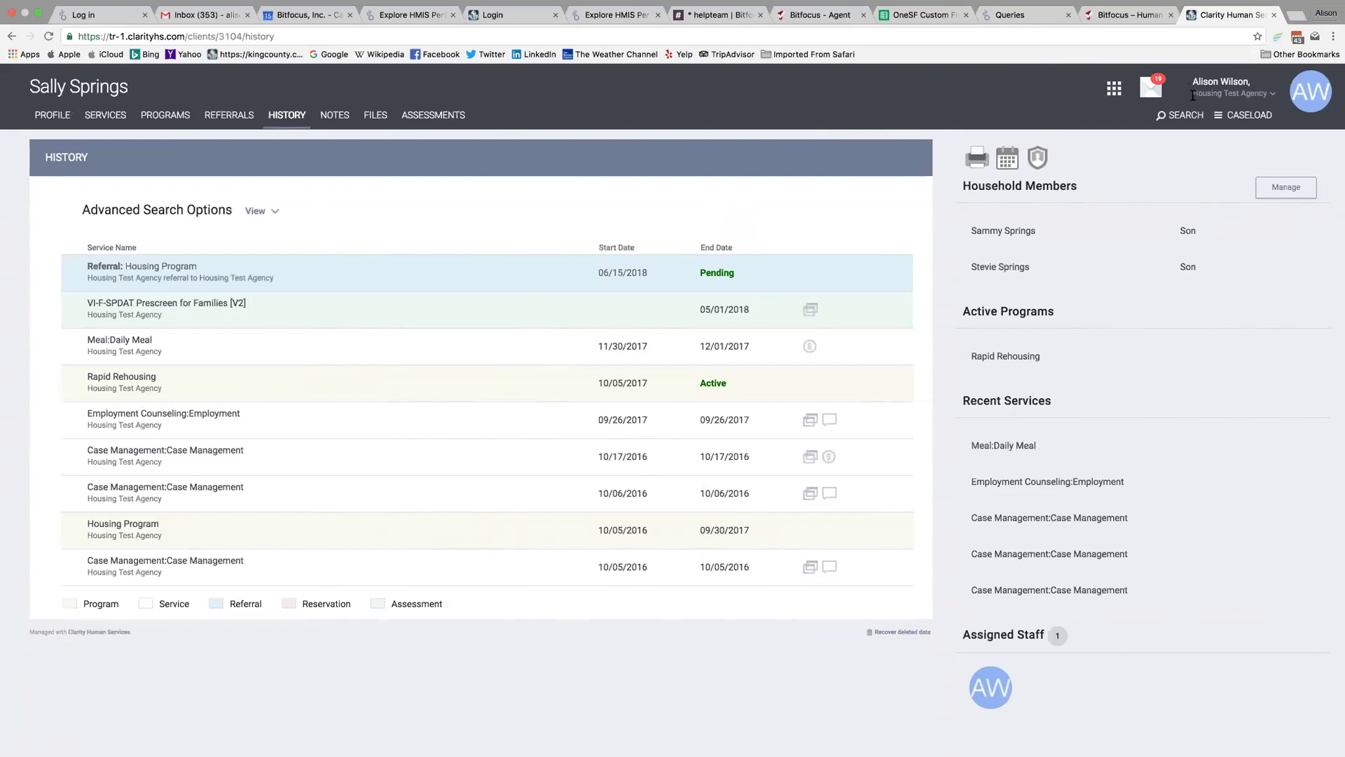
In Referrals, edit the client's pending Housing Program referral to Pending - In Process and save.
left_click(1184, 118)
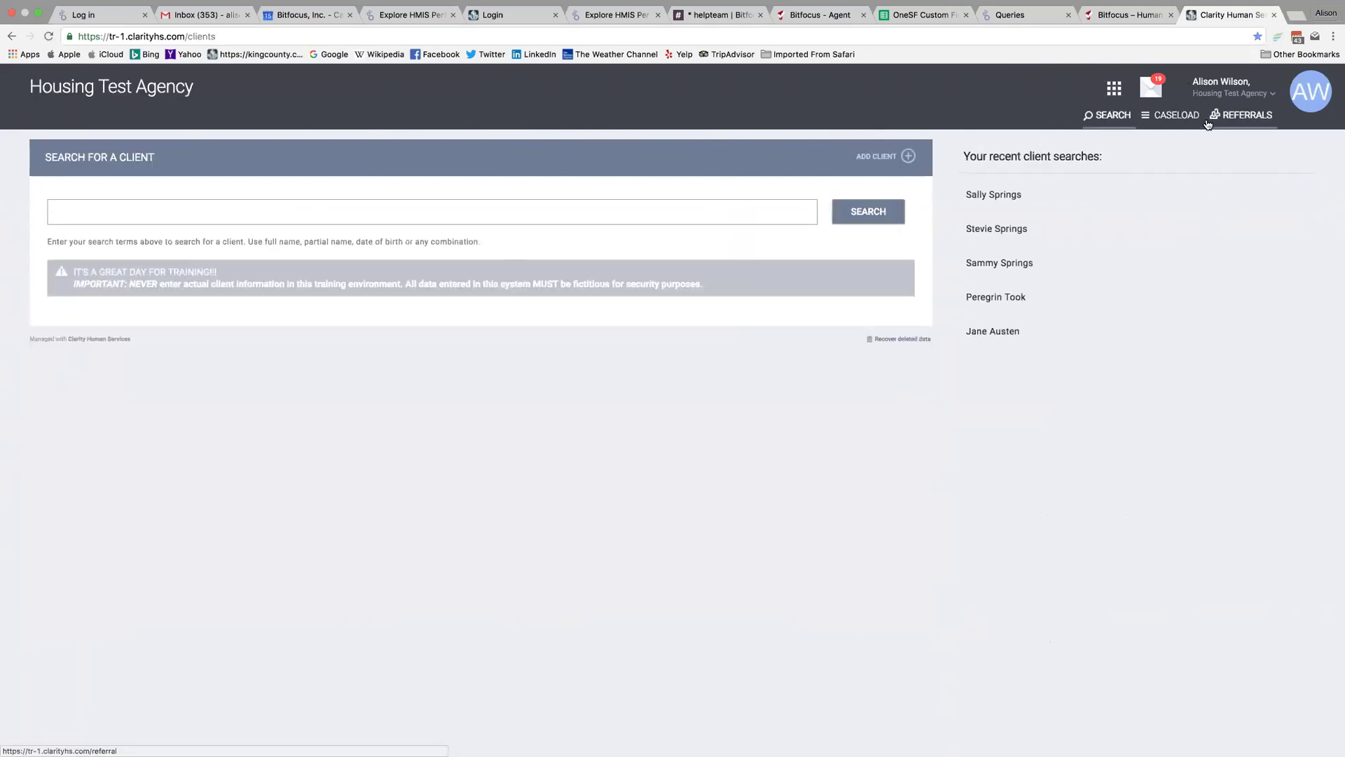
left_click(1239, 118)
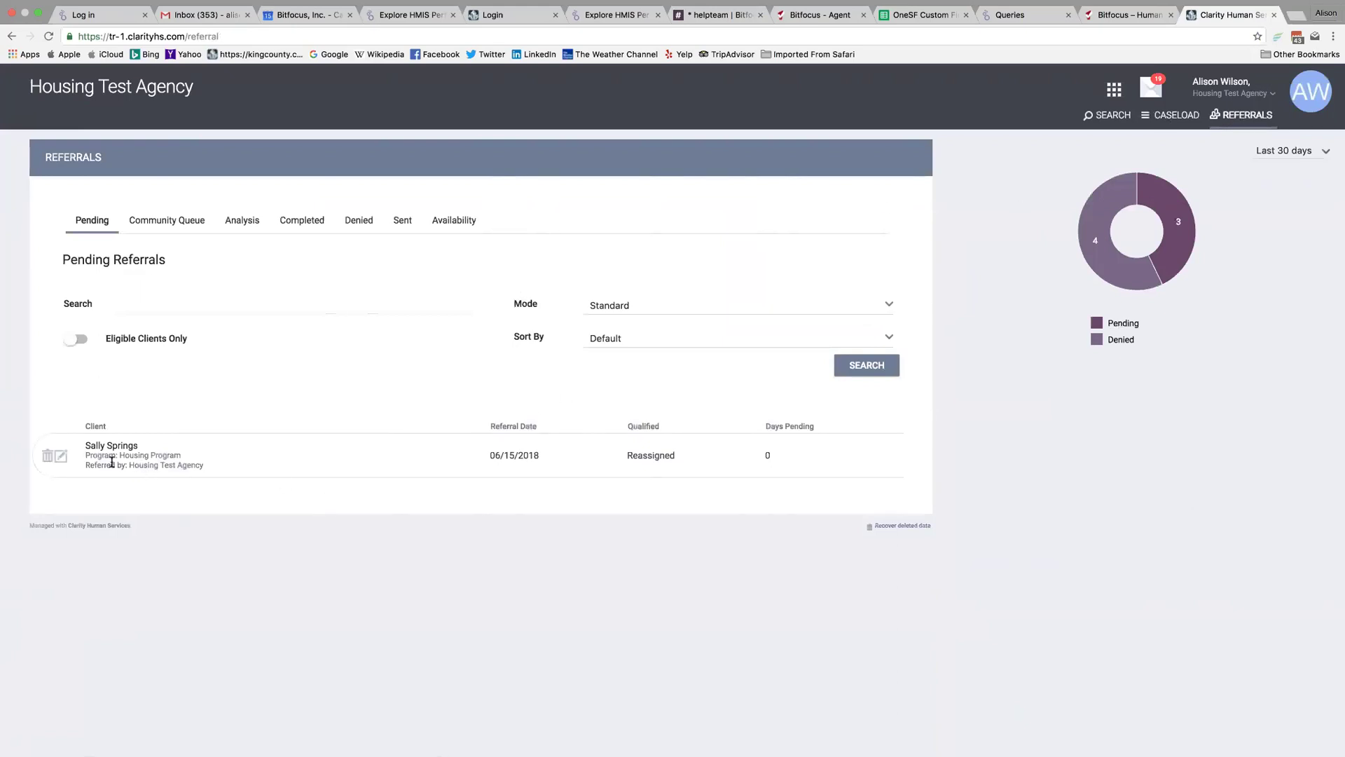
left_click(62, 459)
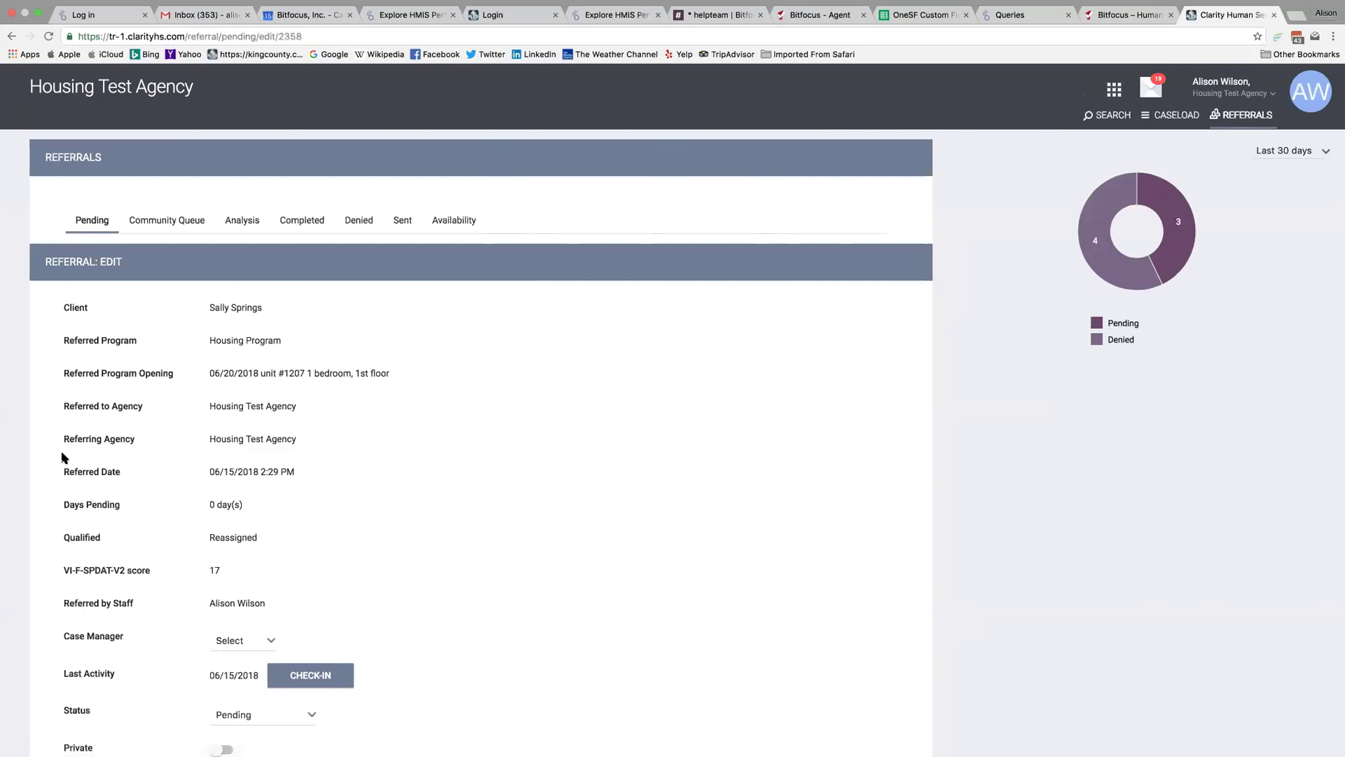
scroll(62, 460, "down", 3)
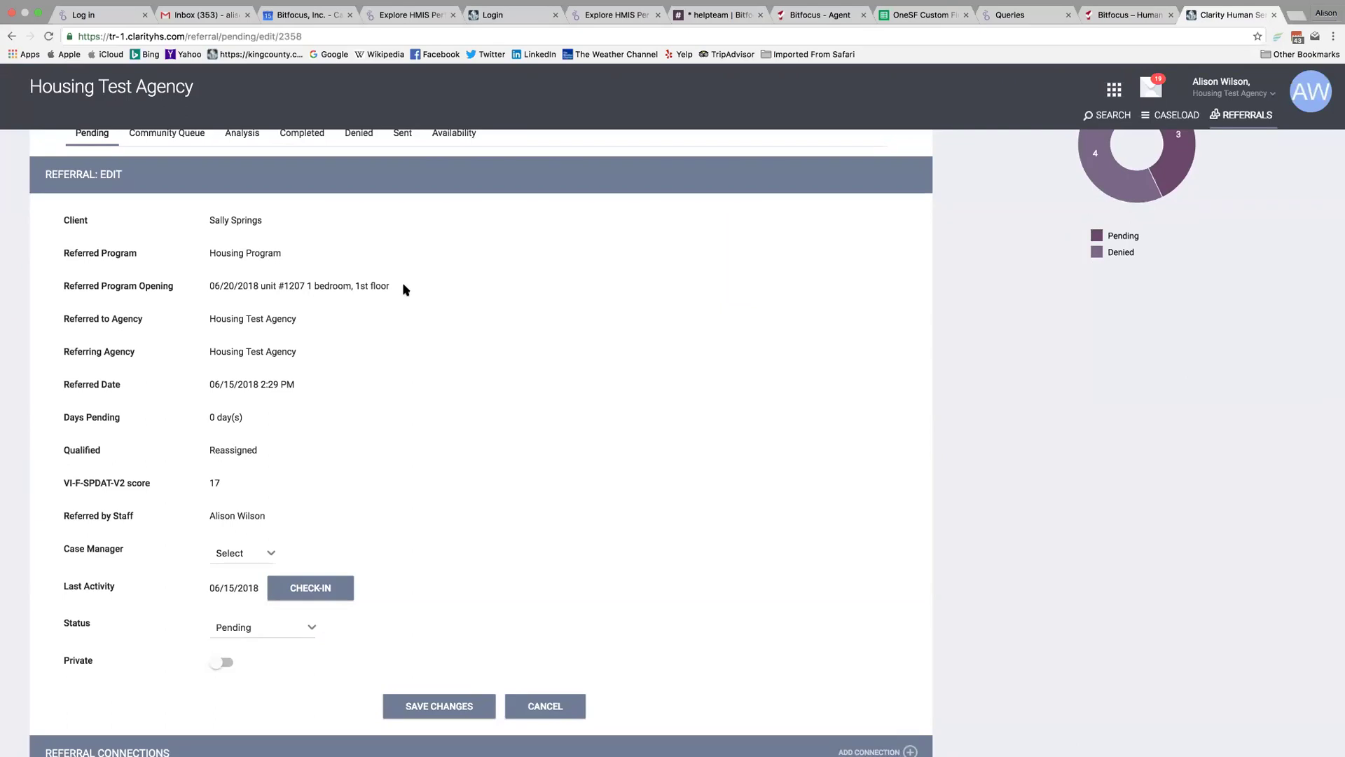
scroll(405, 289, "down", 5)
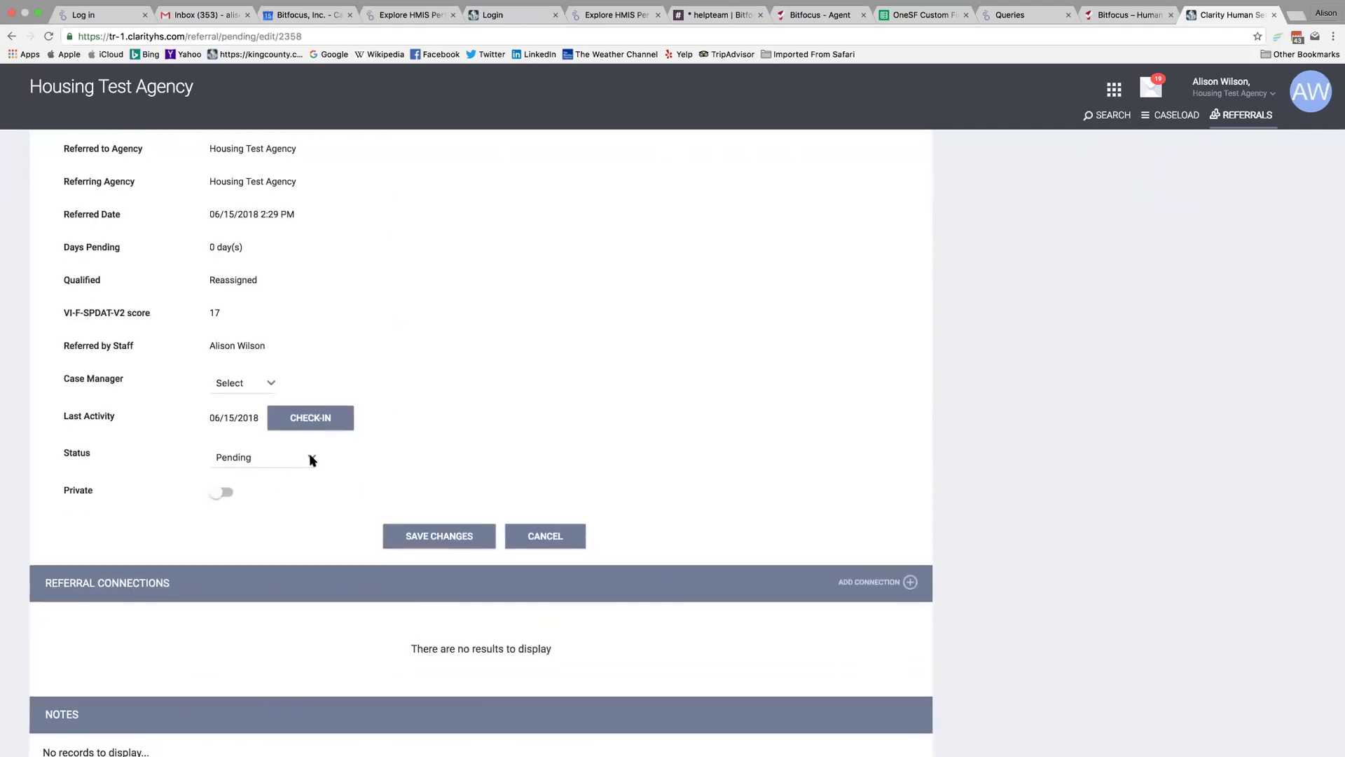
left_click(313, 460)
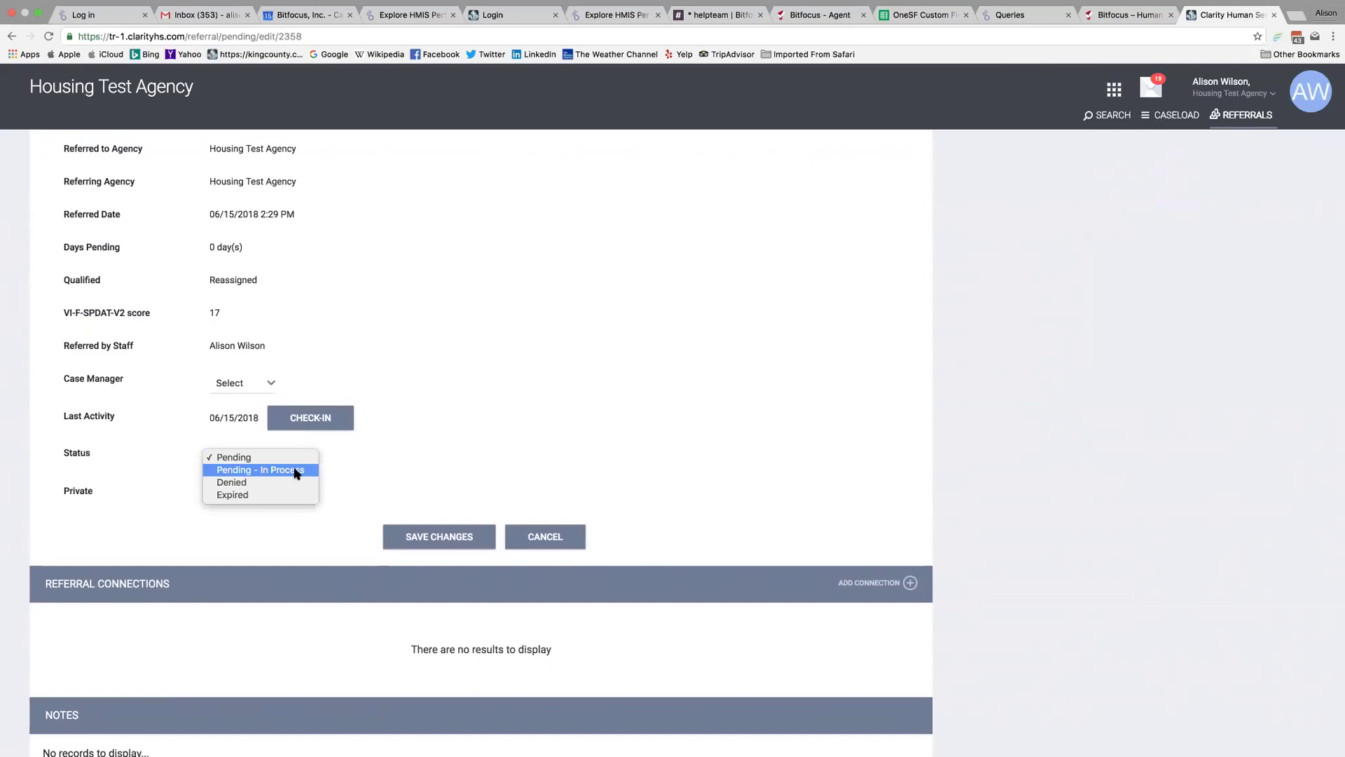
left_click(296, 471)
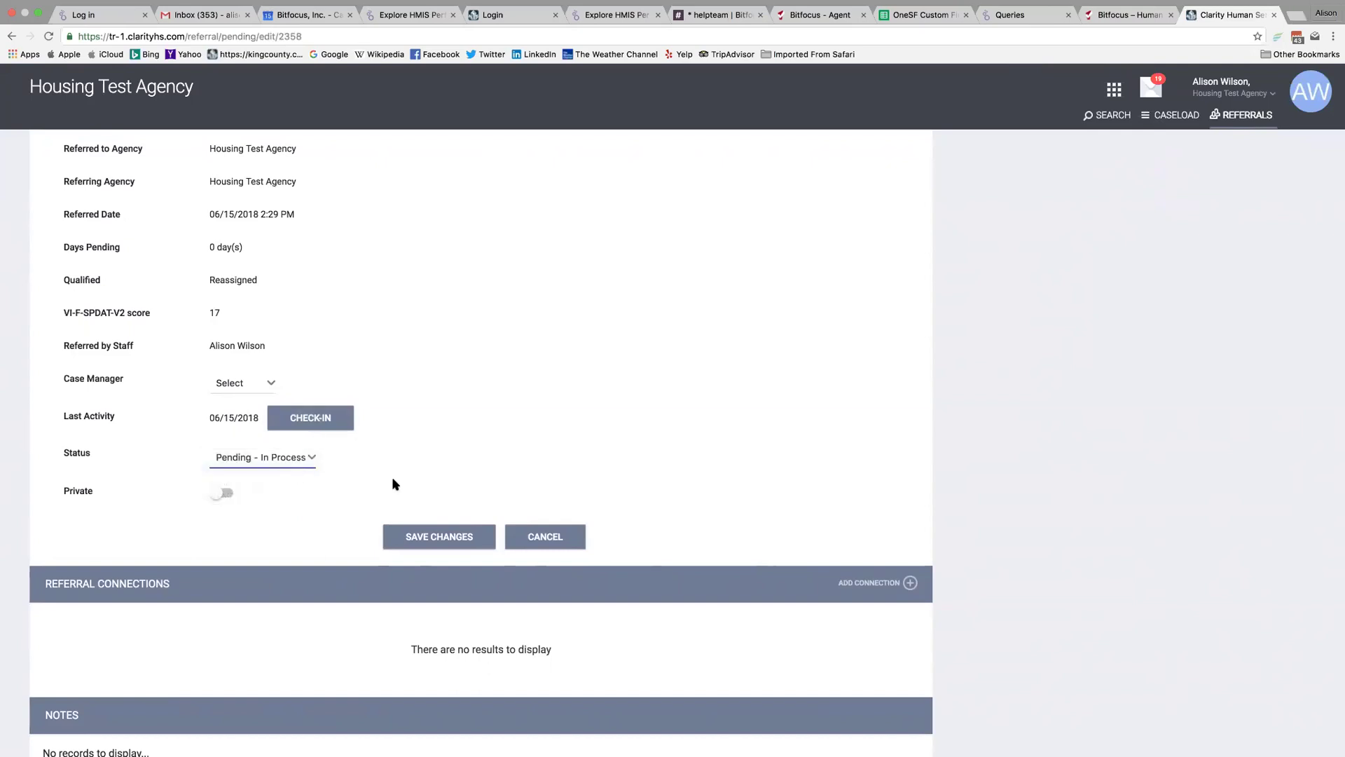
left_click(428, 537)
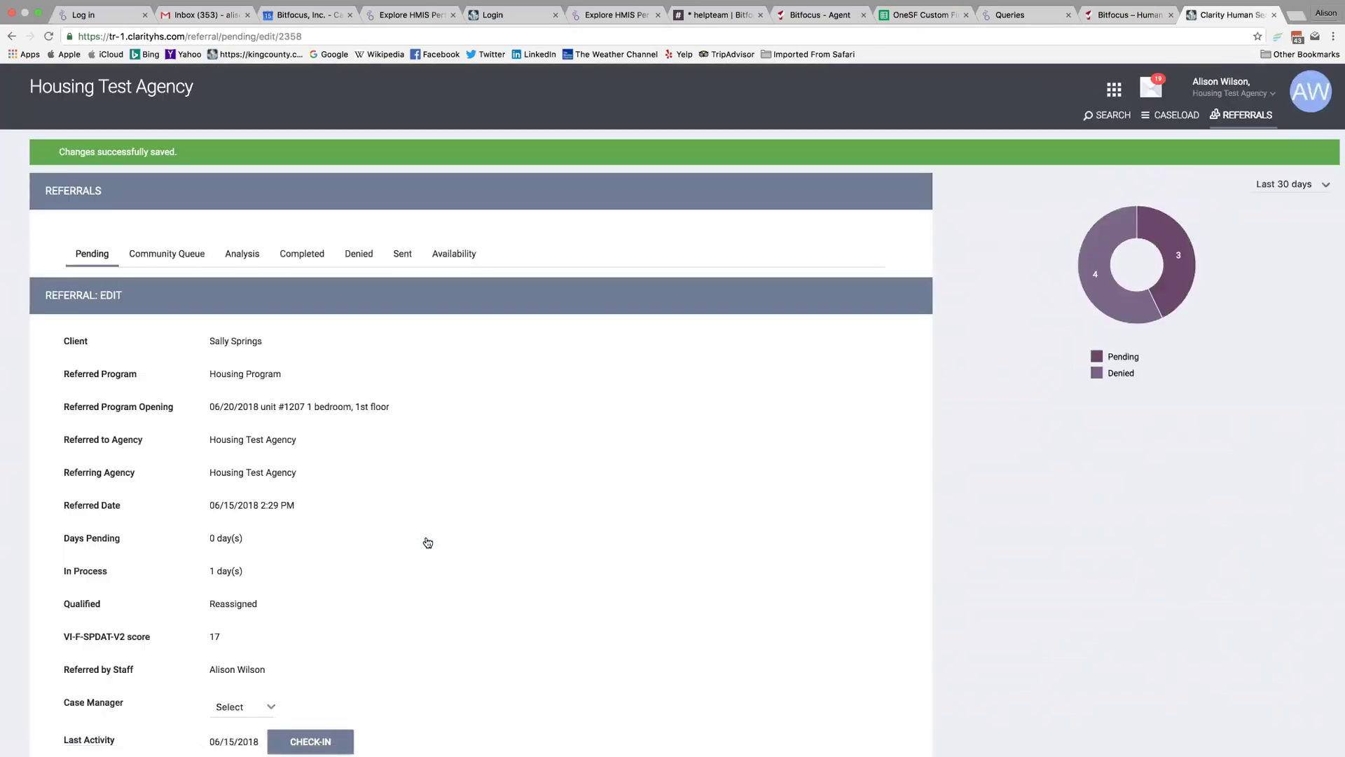
Go back to the Pending Referrals list showing the Housing Program referral with 1 day in process.
scroll(427, 542, "down", 5)
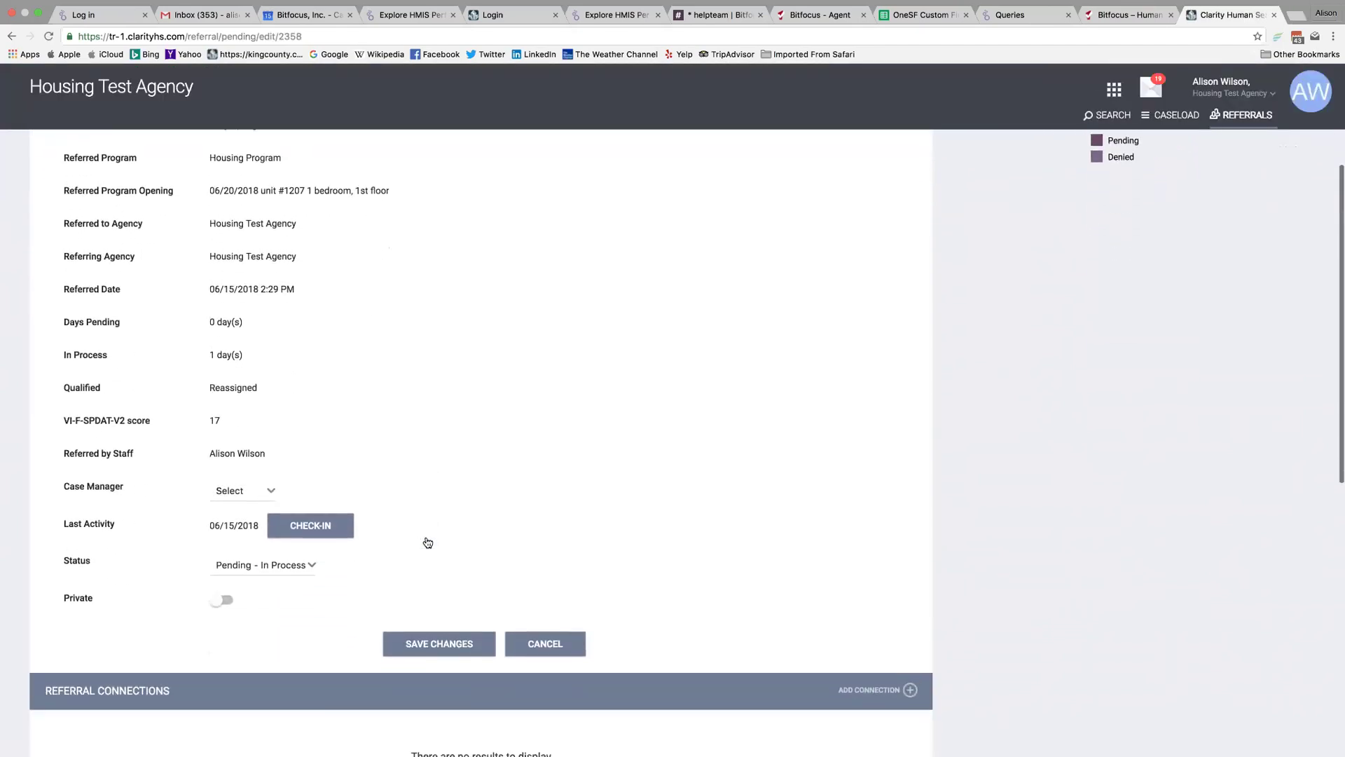
scroll(427, 542, "down", 2)
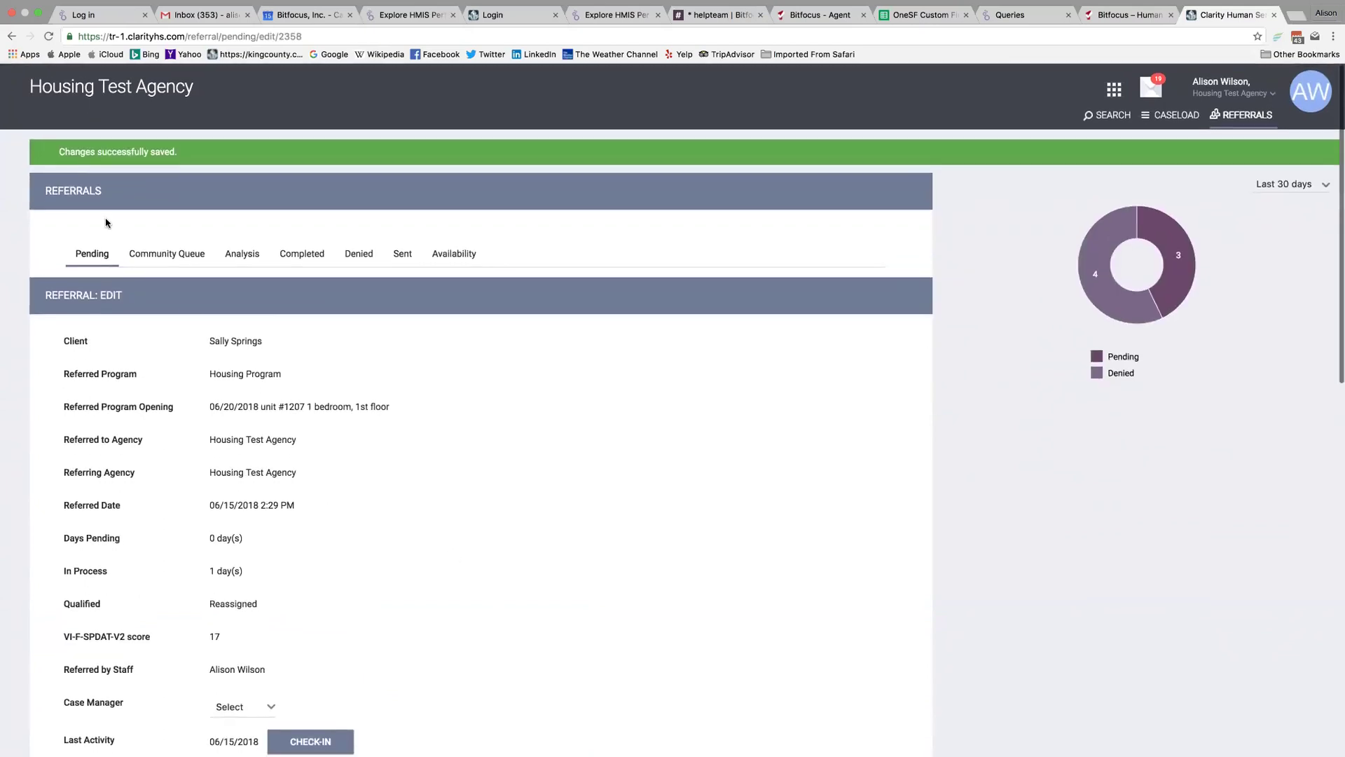
left_click(91, 254)
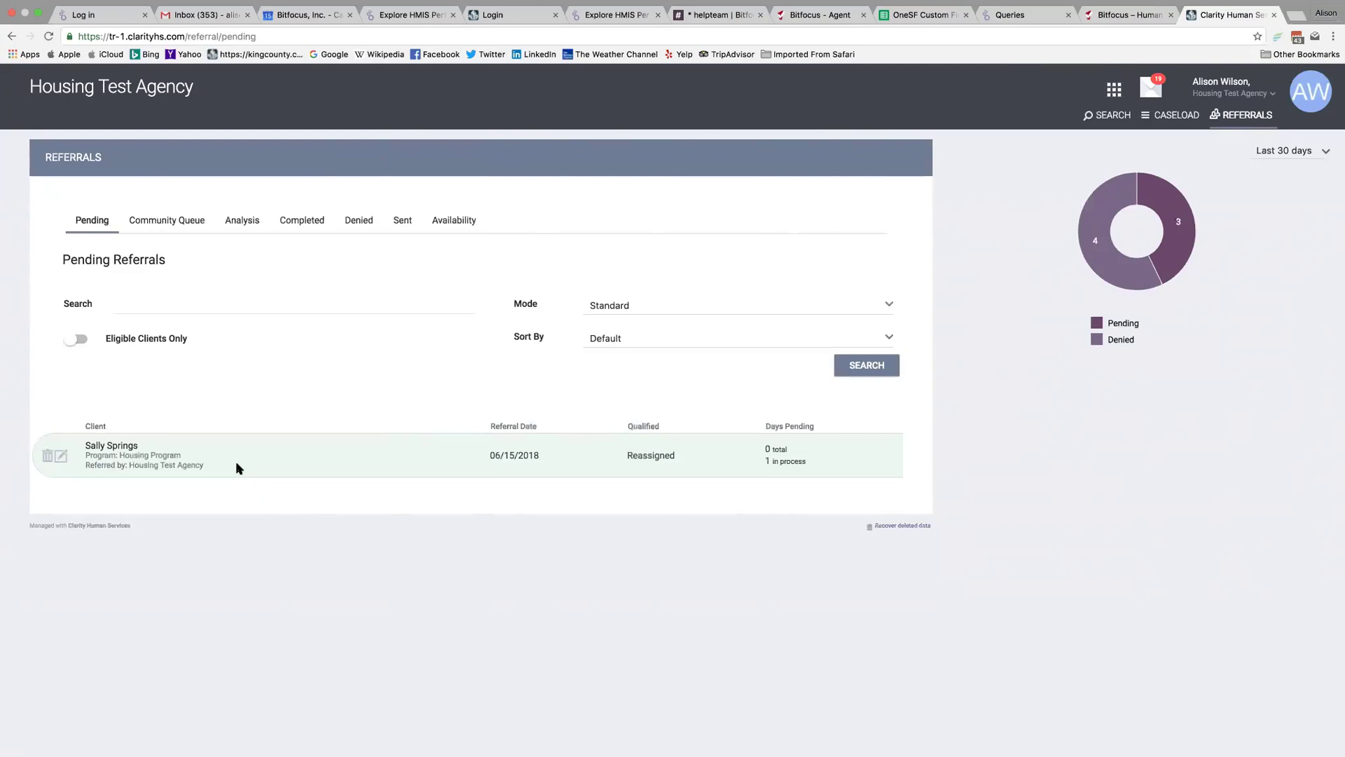
Reopen the client's record from client search and view her Programs tab.
left_click(1107, 115)
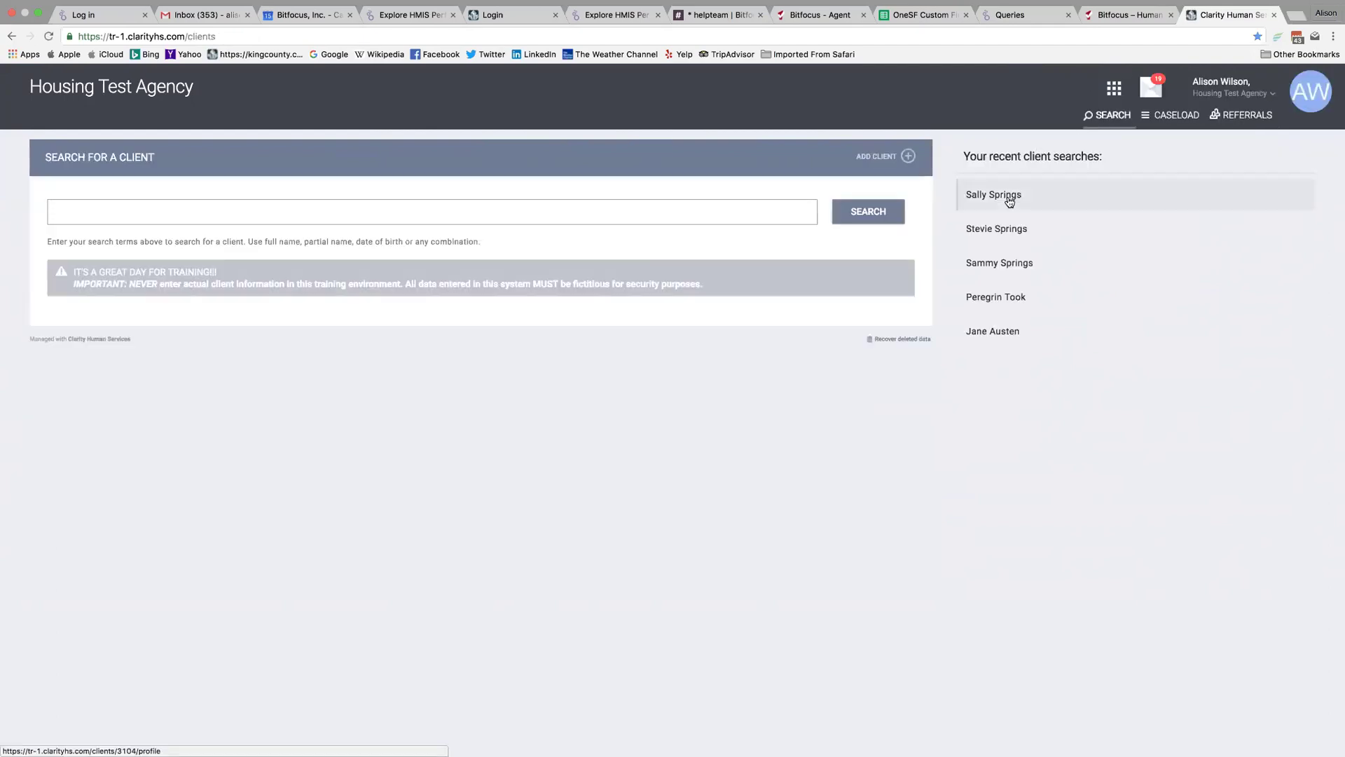
left_click(1009, 196)
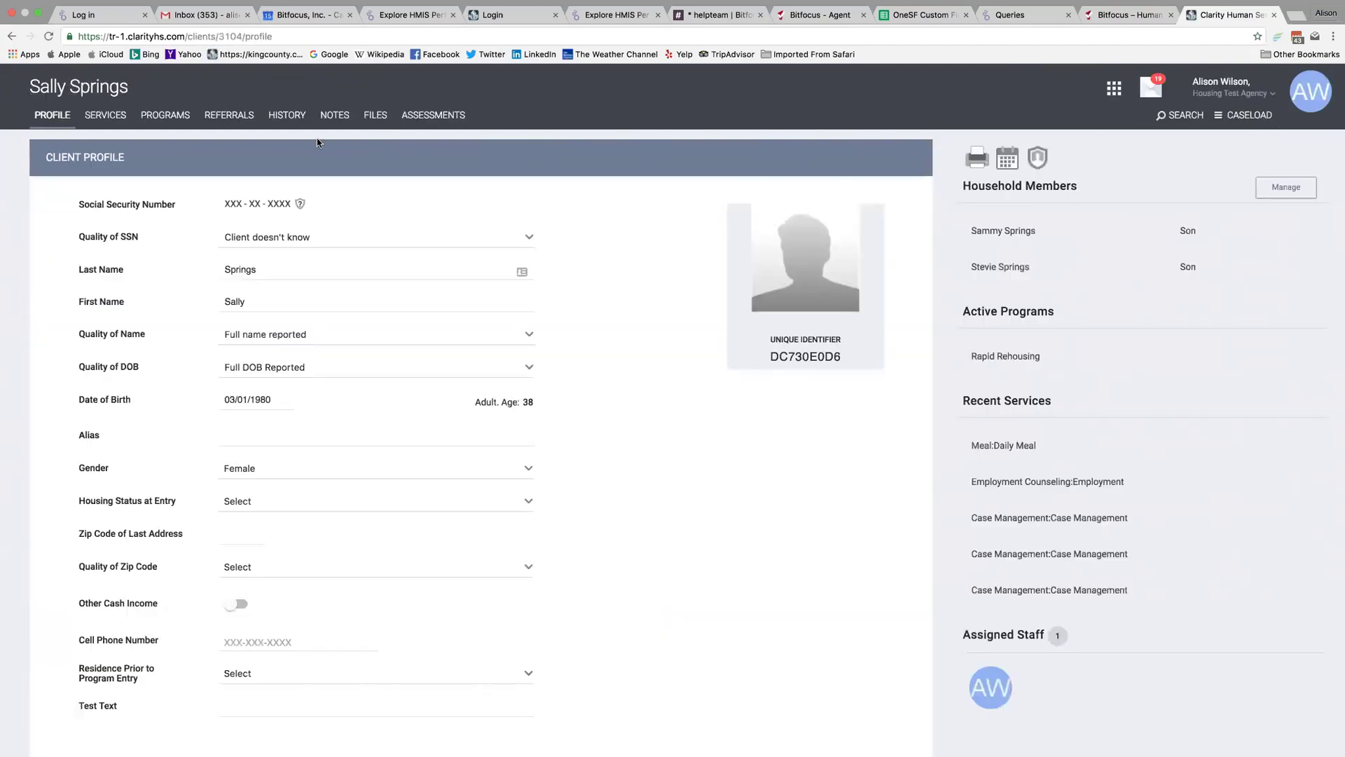
left_click(177, 123)
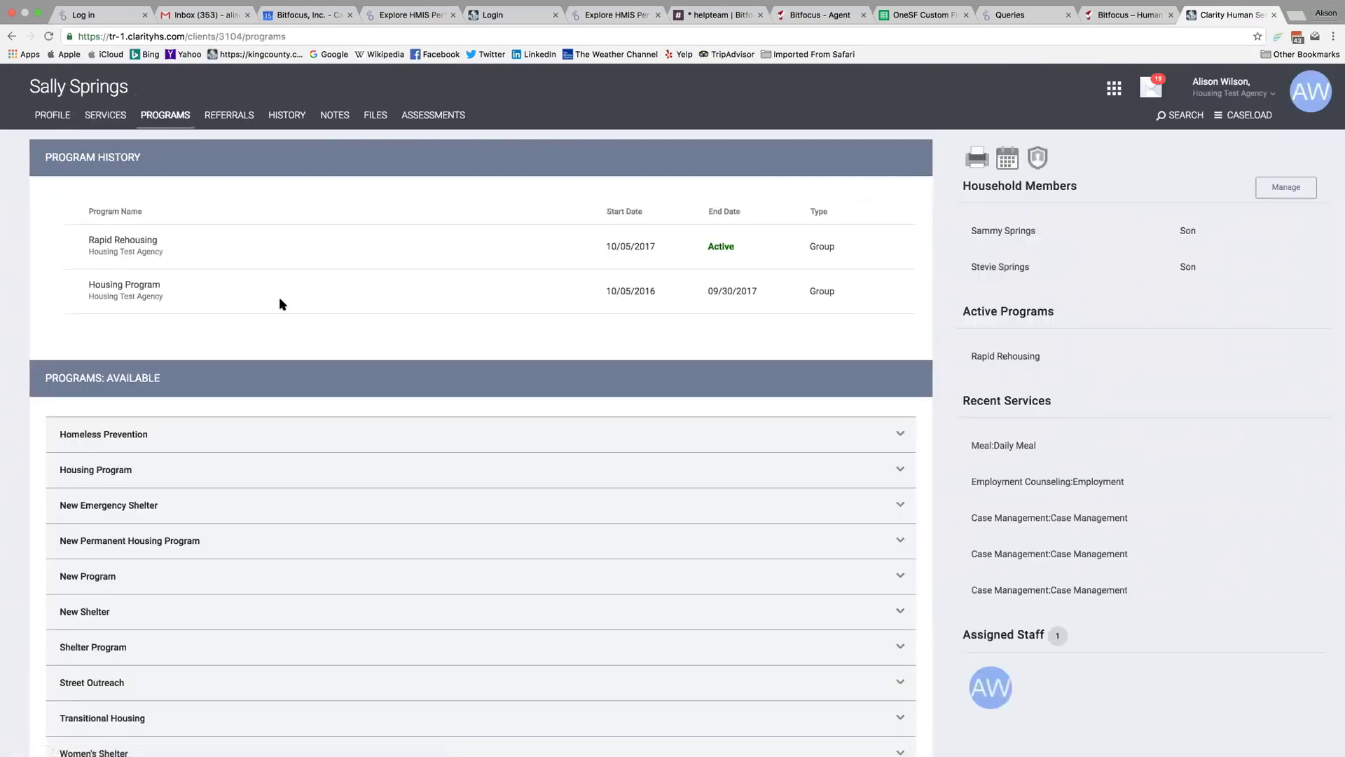
scroll(478, 544, "down", 2)
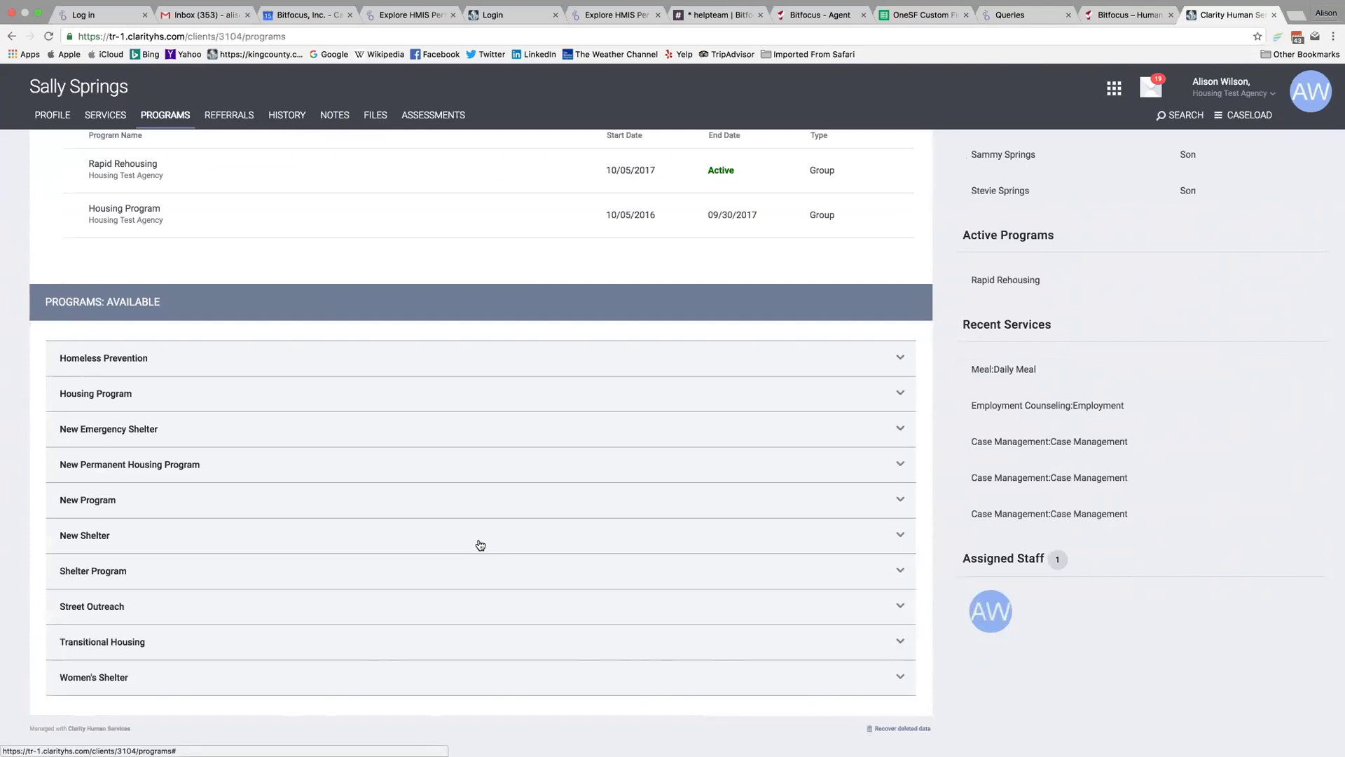
scroll(490, 441, "down", 1)
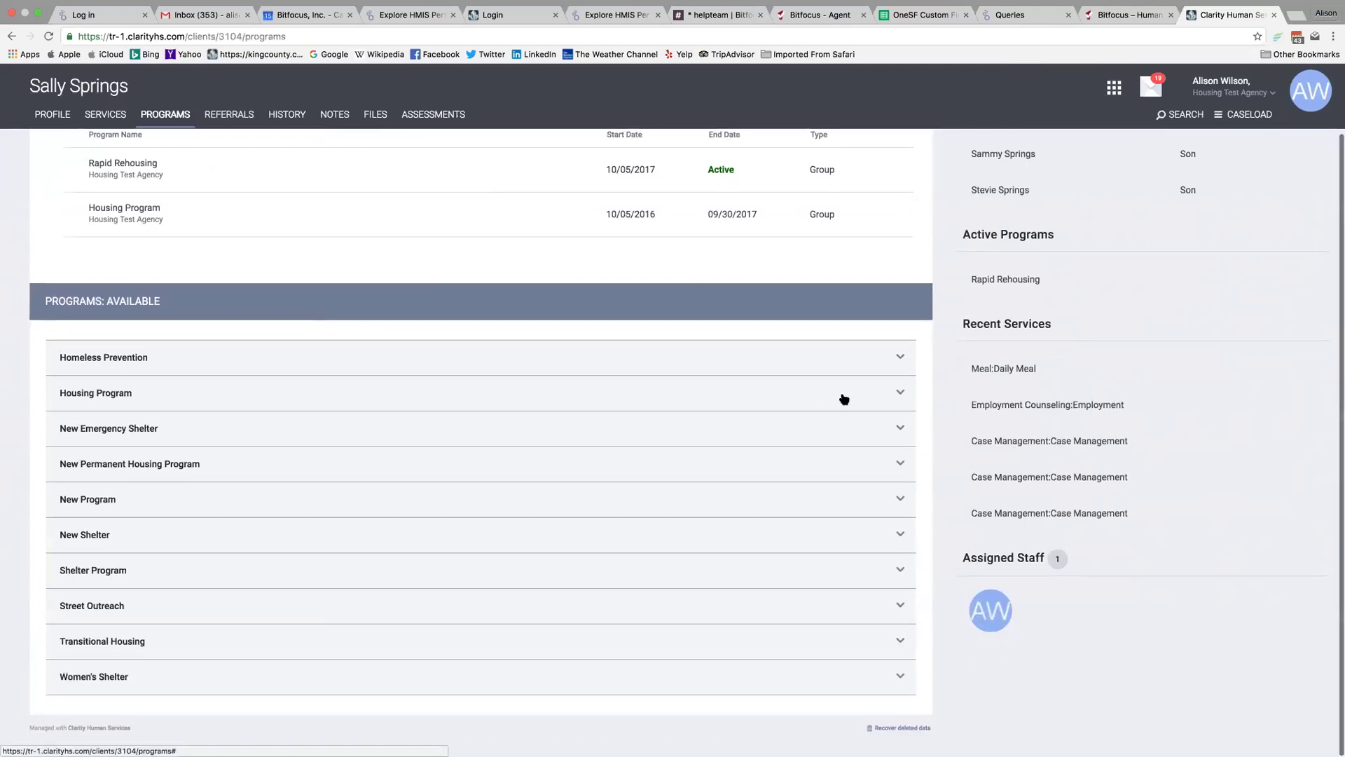
scroll(840, 396, "up", 1)
Expand the Housing Program and include both sons as group members in the enrollment.
left_click(899, 396)
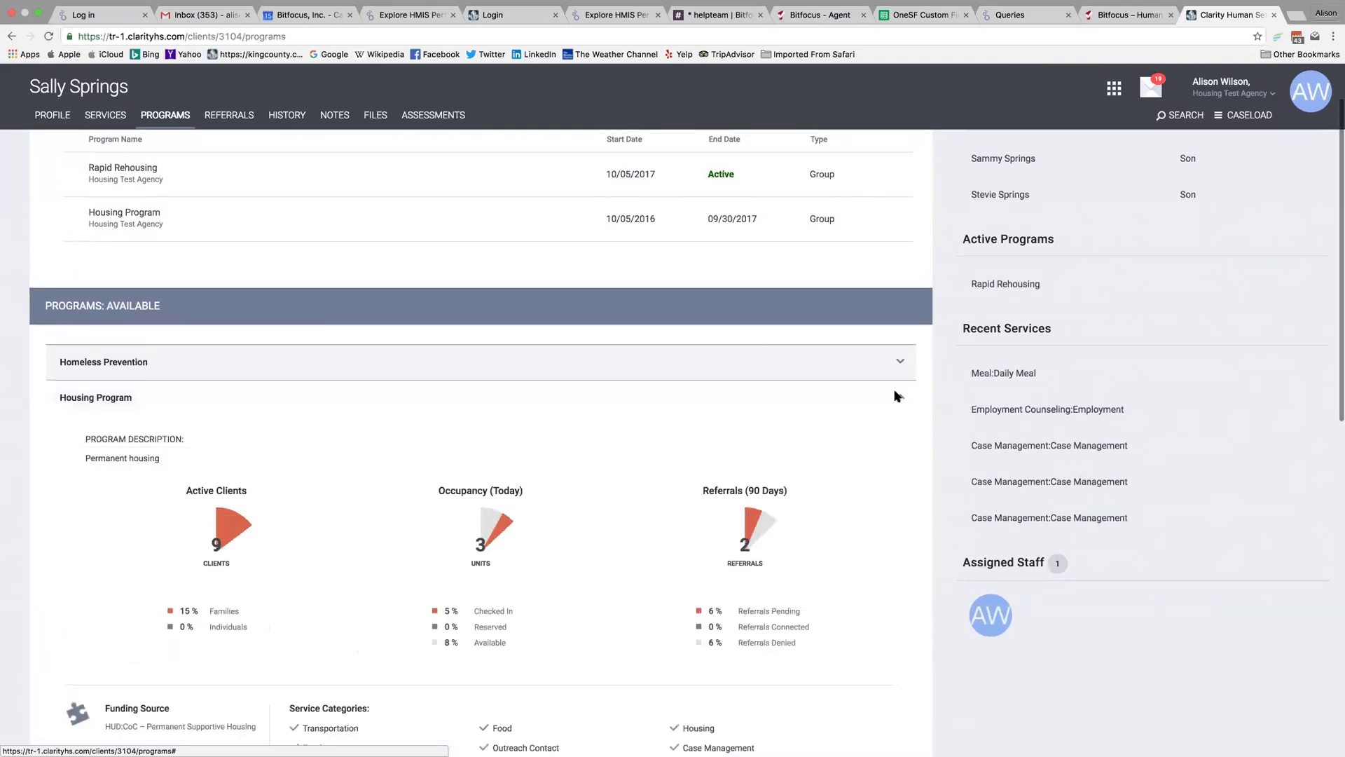
scroll(876, 394, "down", 1)
scroll(880, 393, "down", 10)
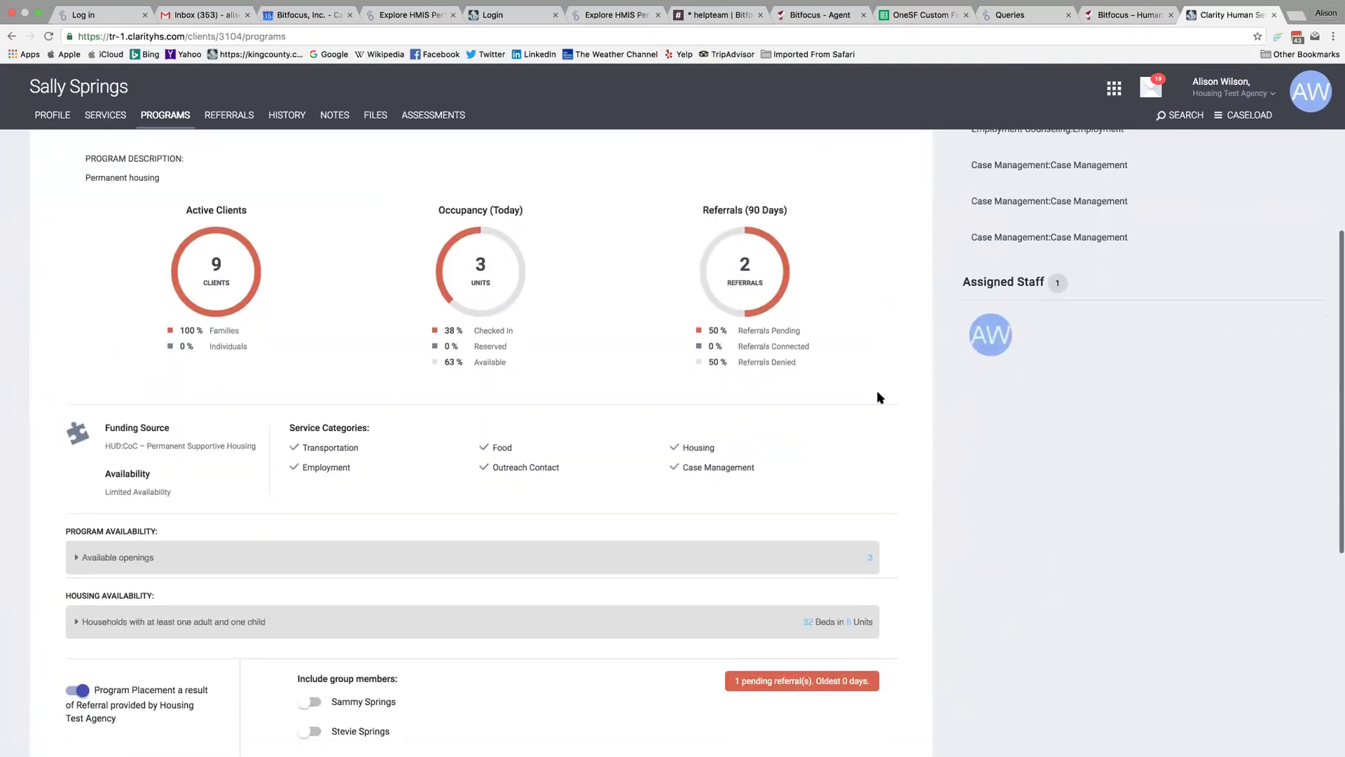
scroll(882, 389, "up", 2)
scroll(889, 382, "down", 1)
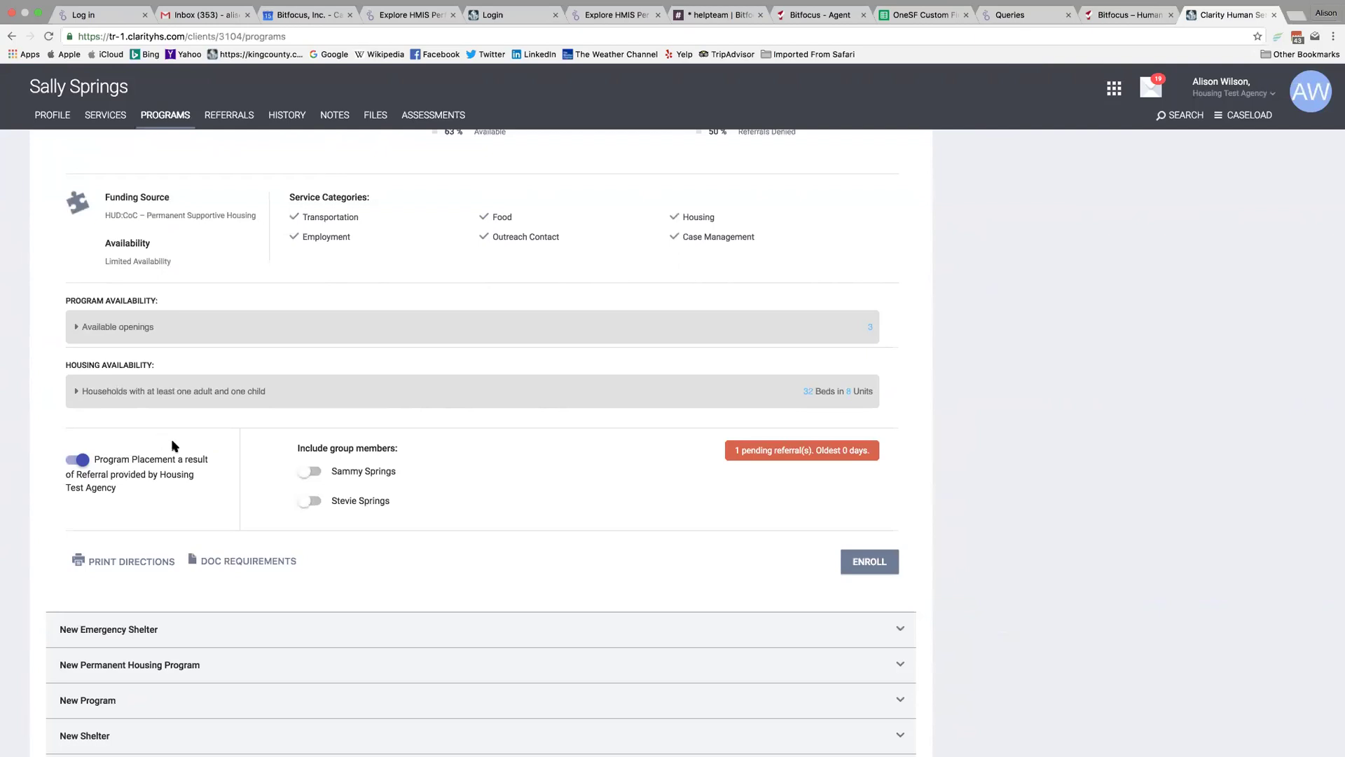
left_click(316, 470)
left_click(317, 502)
Set start, move-in and homelessness dates to 06/15/2018, residence Place not meant for habitation, stay Two to six nights.
left_click(875, 568)
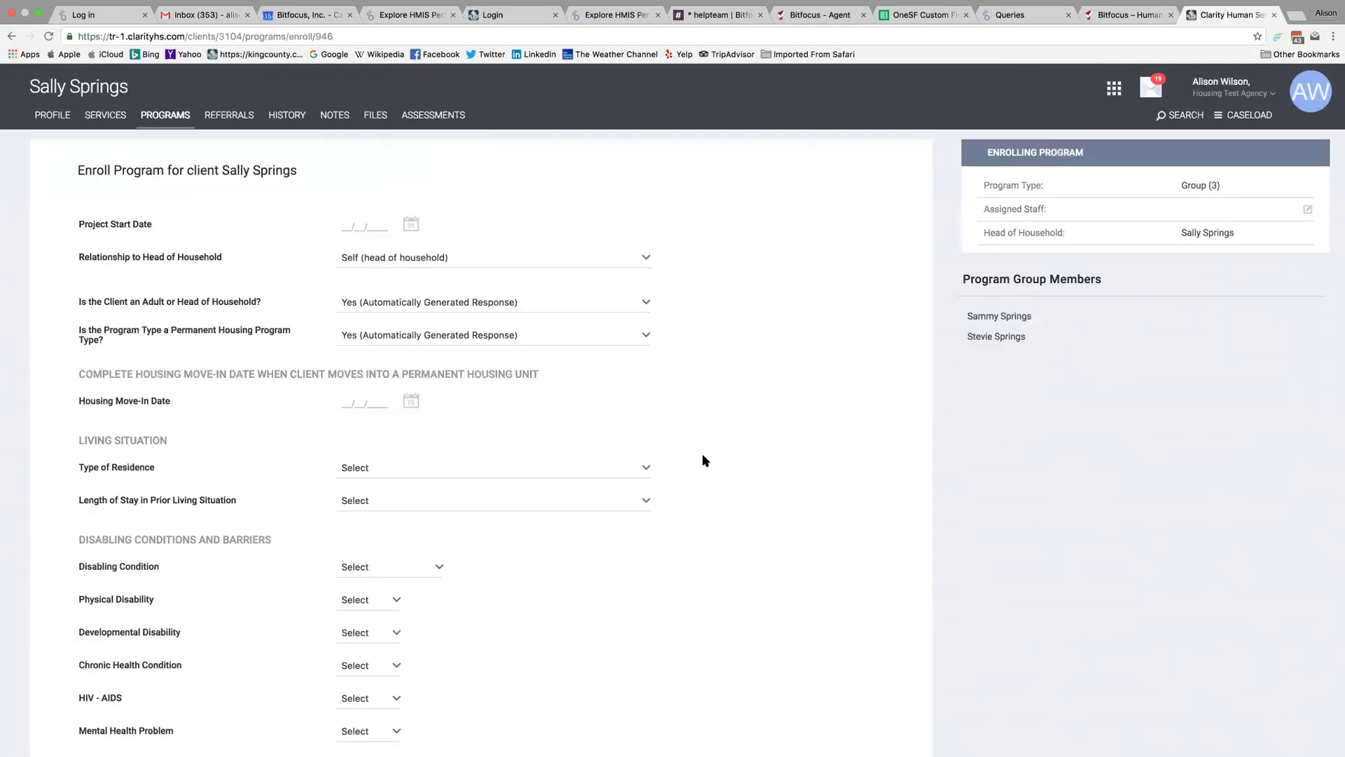
left_click(411, 225)
left_click(421, 317)
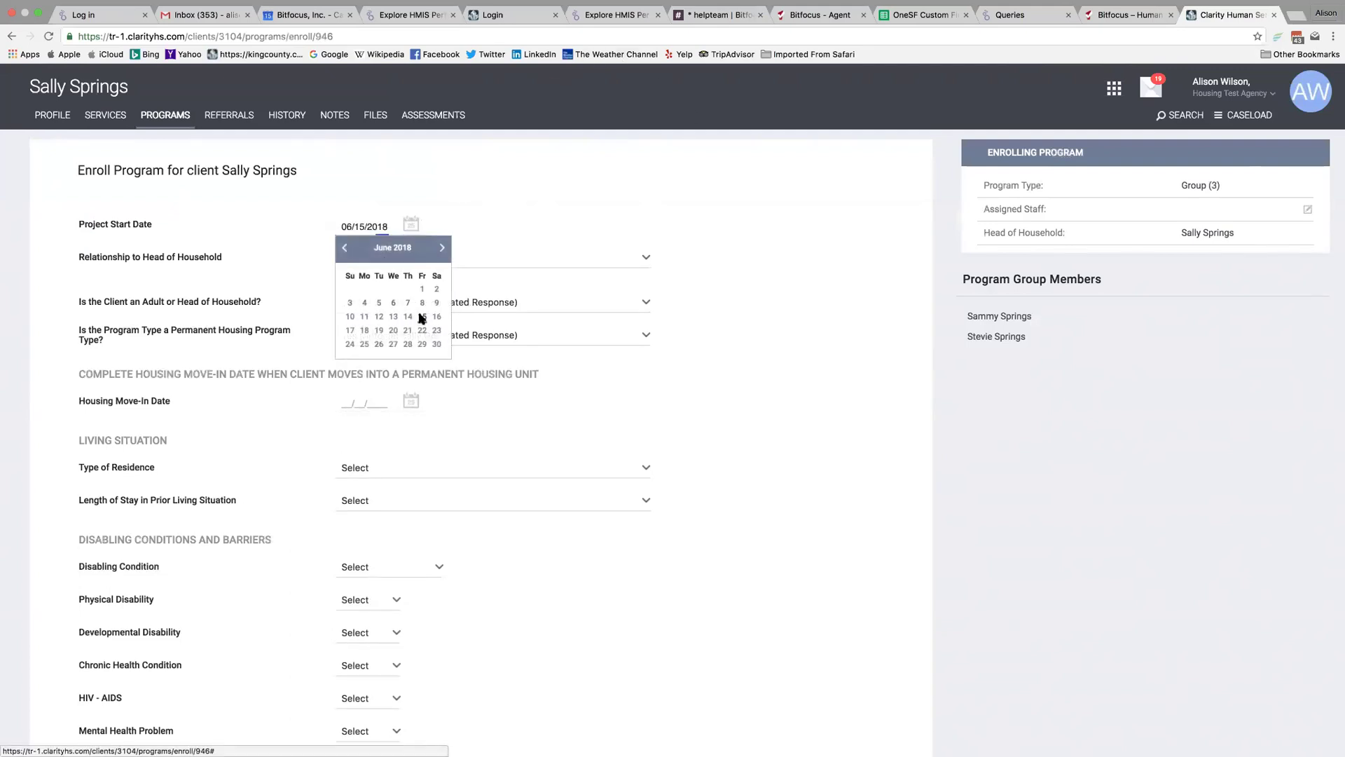
left_click(413, 403)
left_click(422, 493)
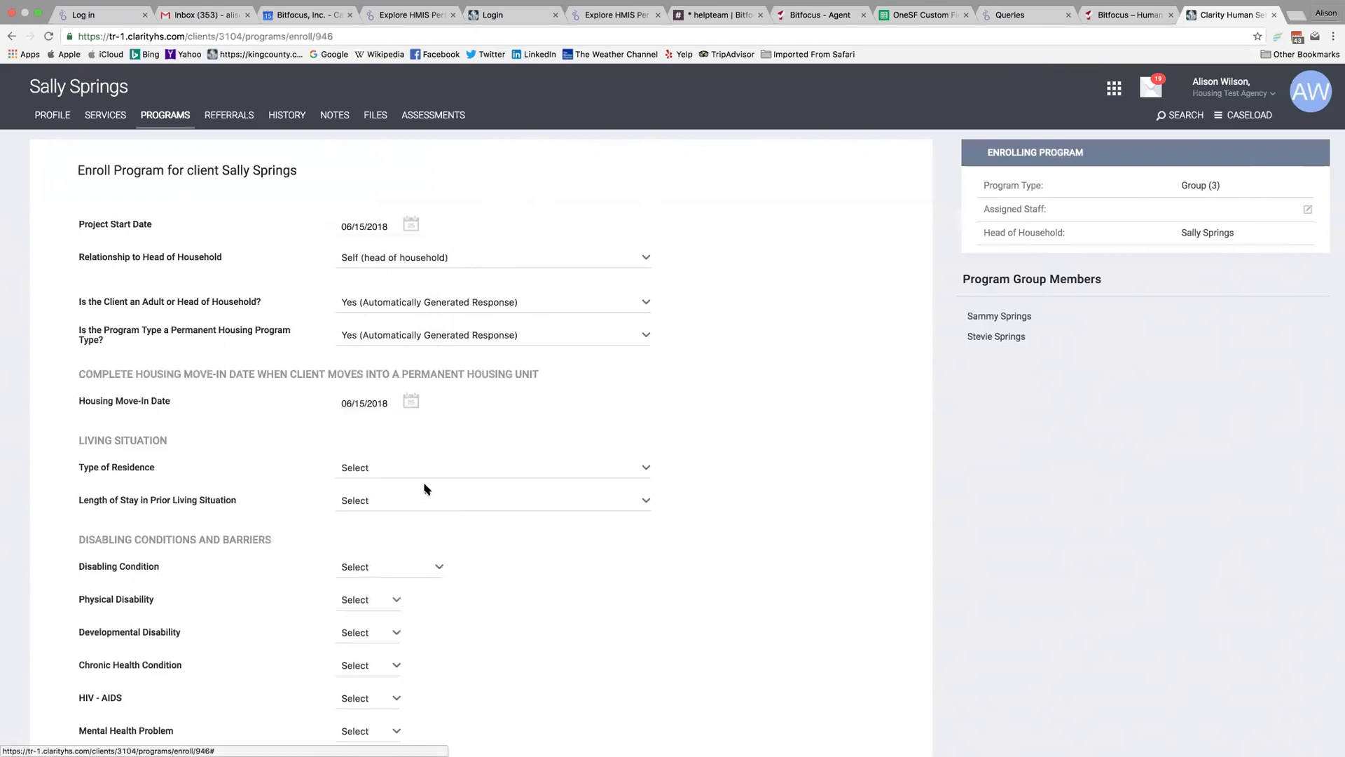
left_click(425, 476)
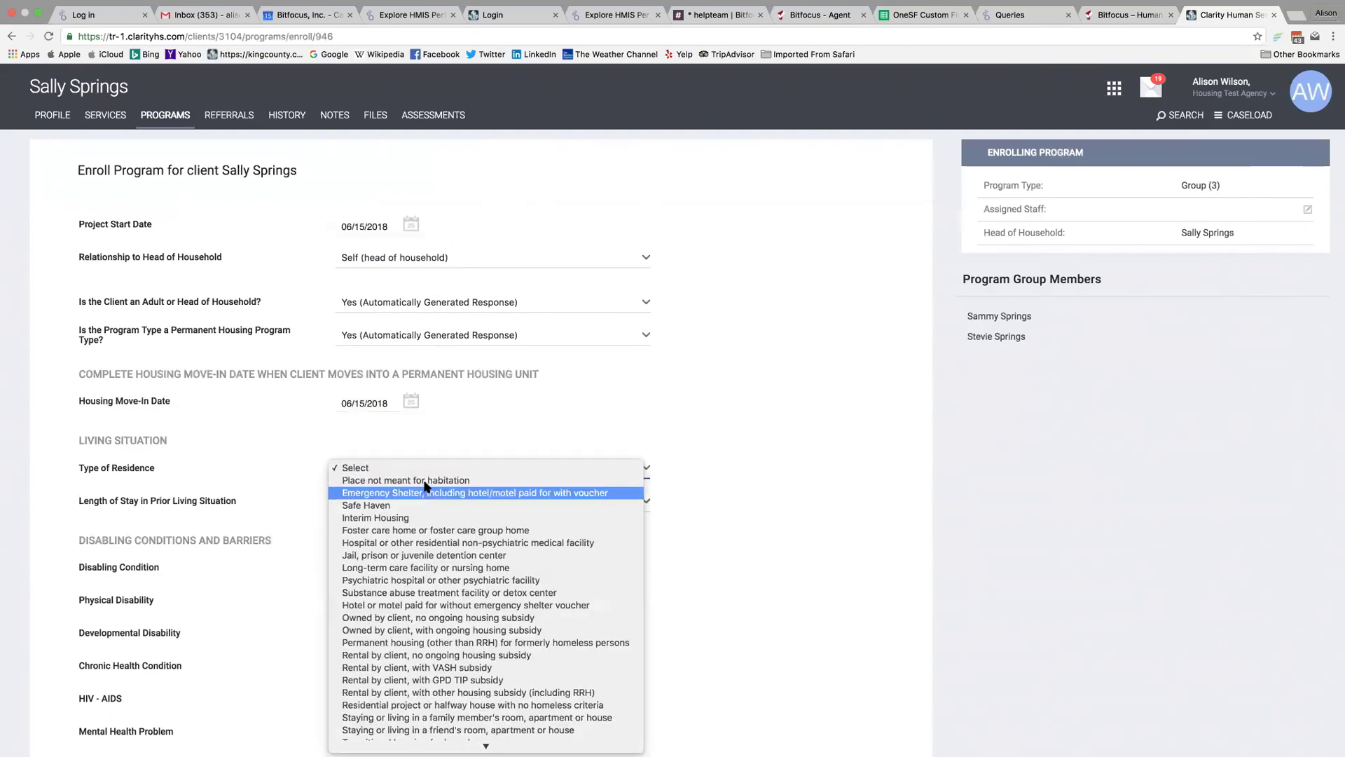
left_click(423, 469)
left_click(413, 503)
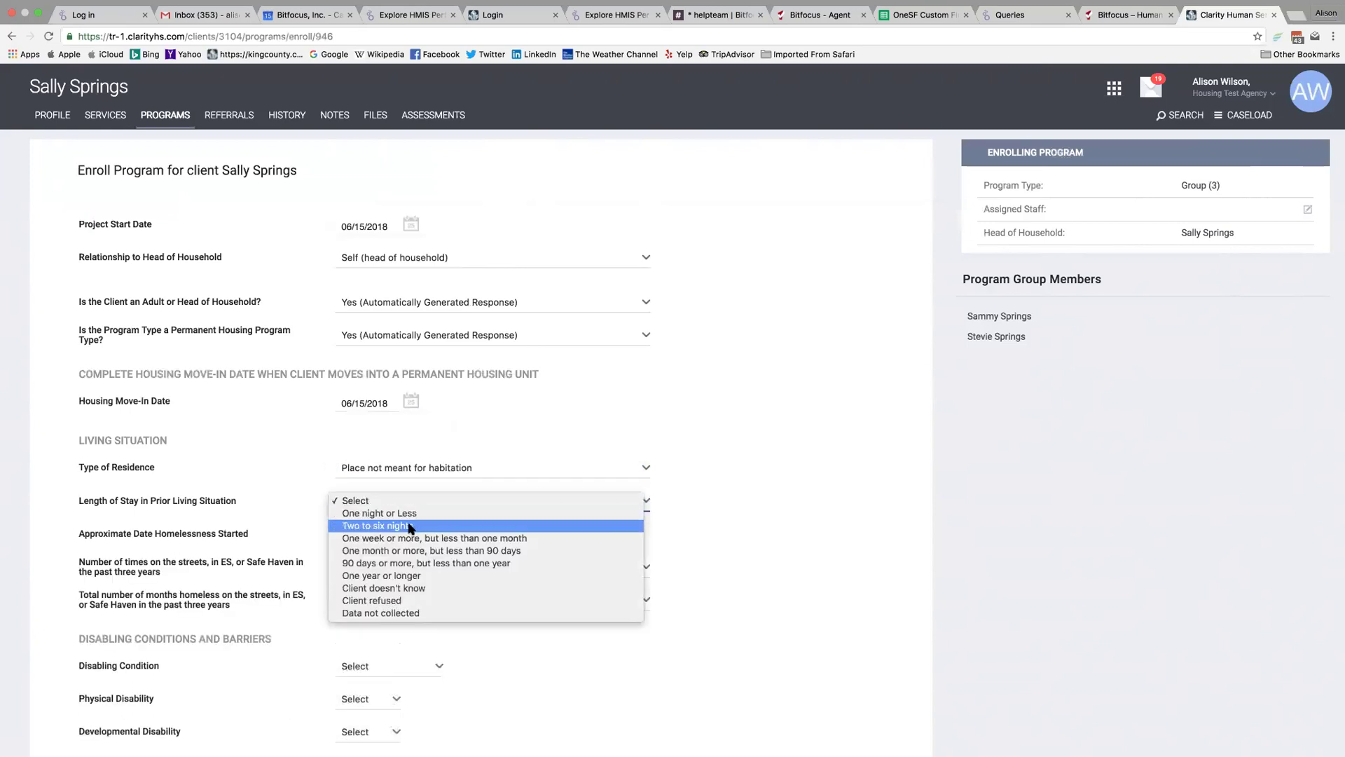
left_click(412, 526)
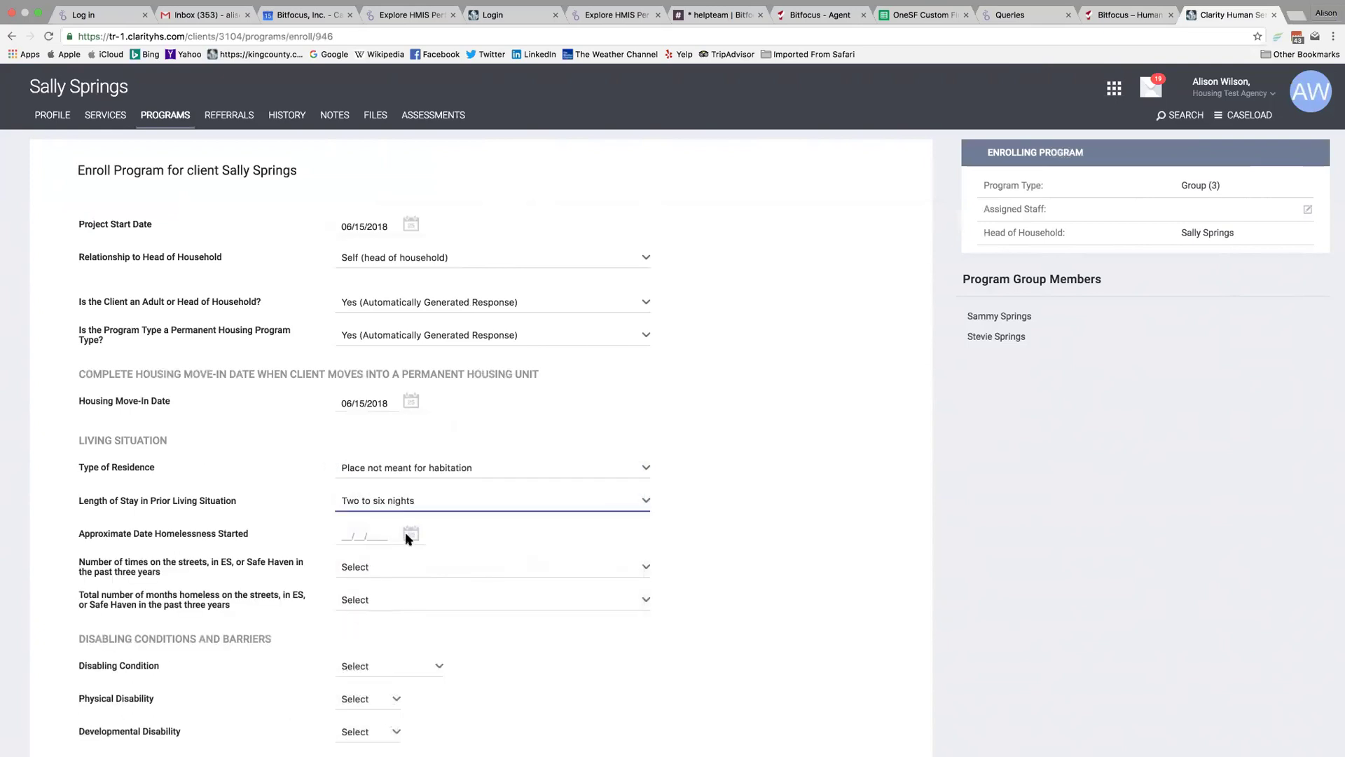
left_click(410, 536)
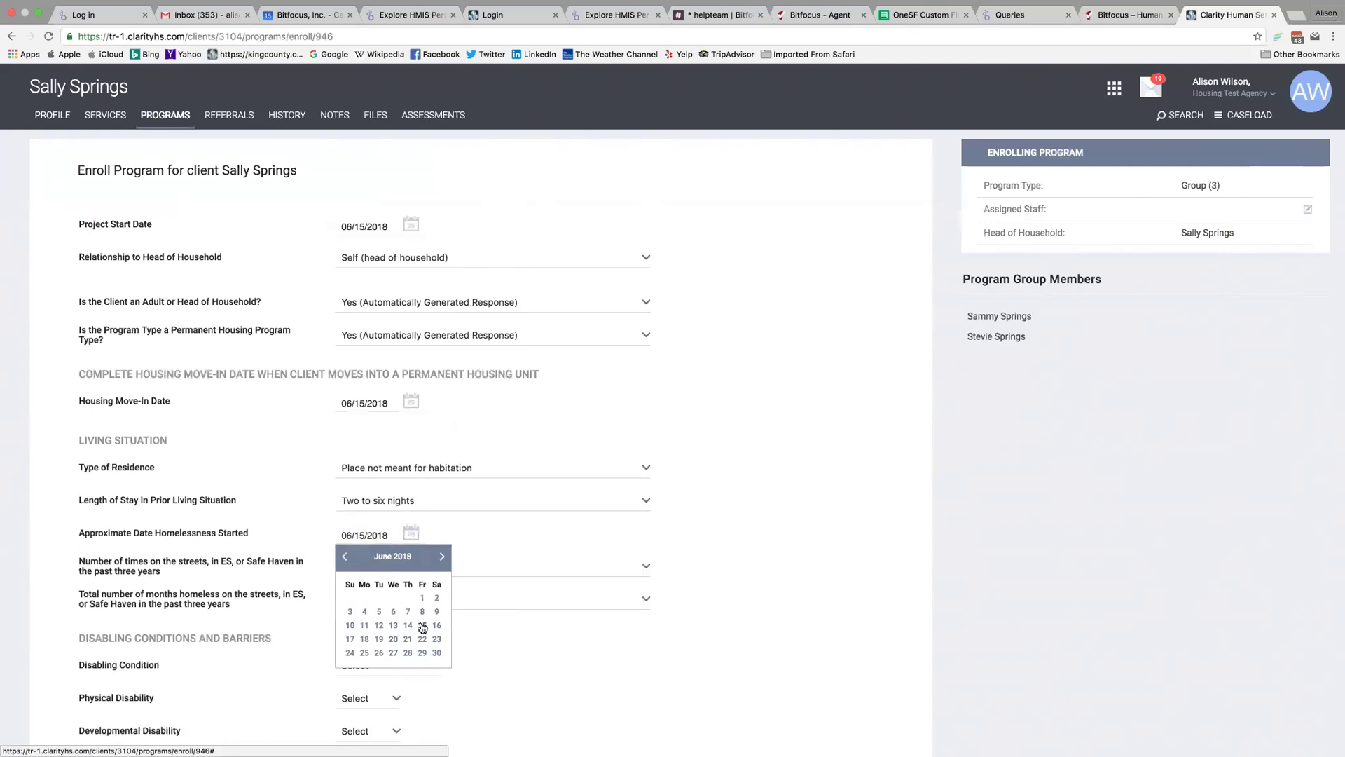
left_click(422, 627)
Record times homeless in three years as Two Times and total months homeless as Two Months.
left_click(405, 564)
key("Escape")
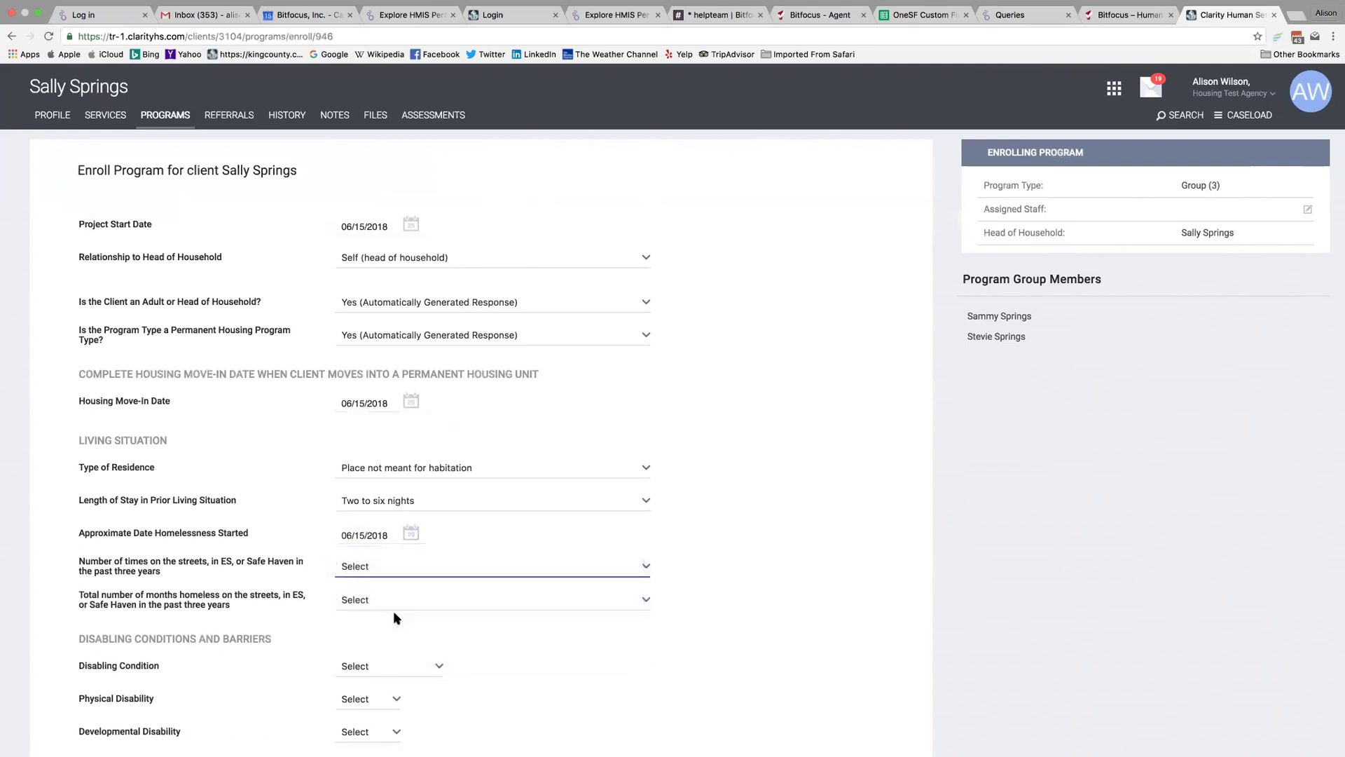
key("t")
left_click(400, 599)
left_click(448, 611)
scroll(446, 595, "down", 3)
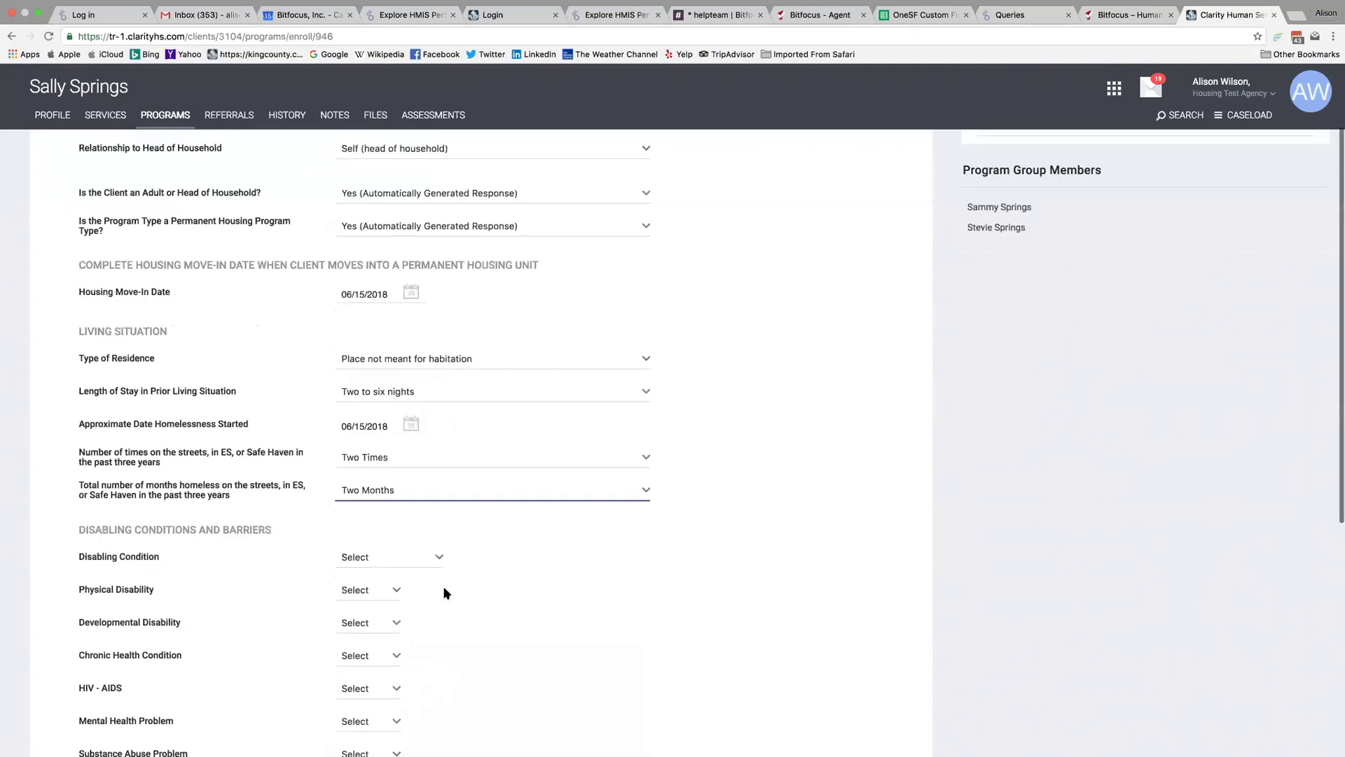
scroll(444, 592, "down", 2)
Answer No for Disabling Condition, Physical Disability, Developmental Disability and Chronic Health Condition.
left_click(414, 398)
key("Escape")
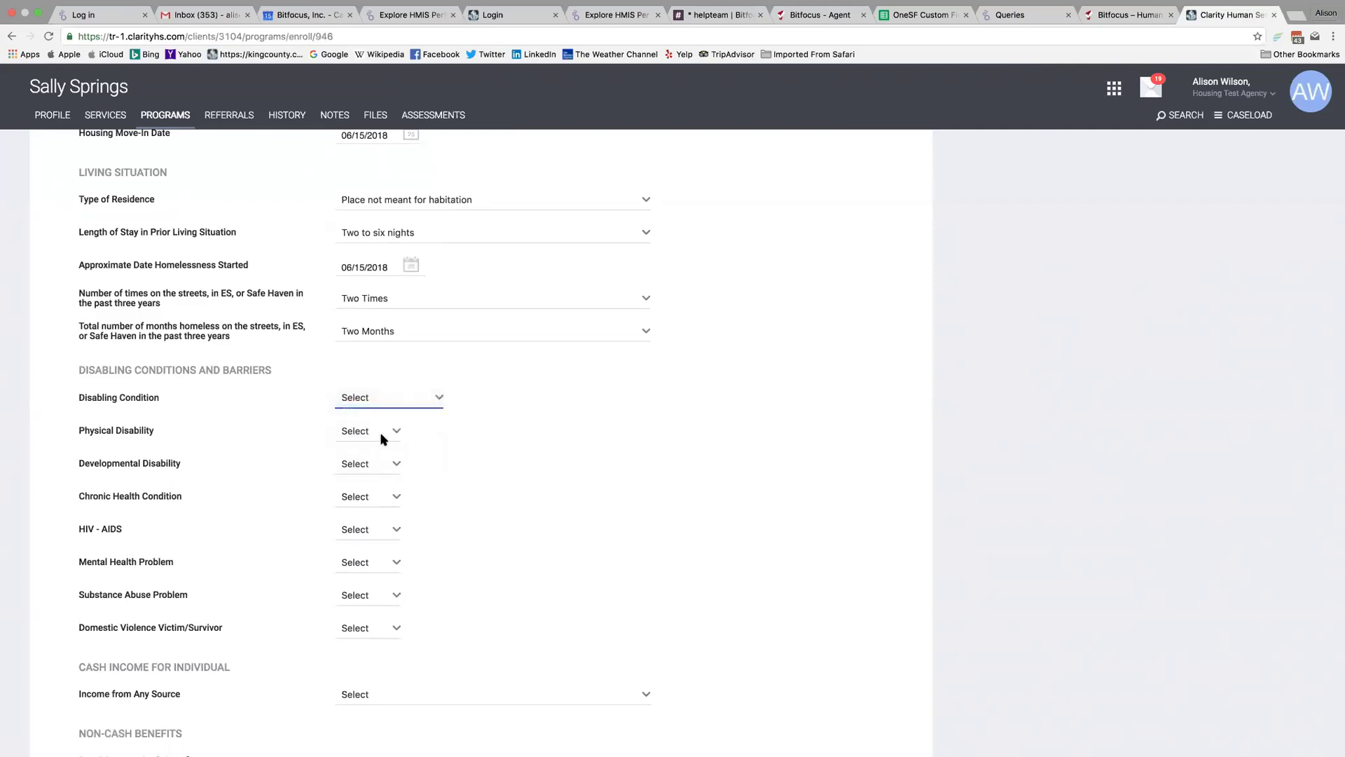
key("n")
left_click(383, 430)
left_click(384, 443)
left_click(381, 464)
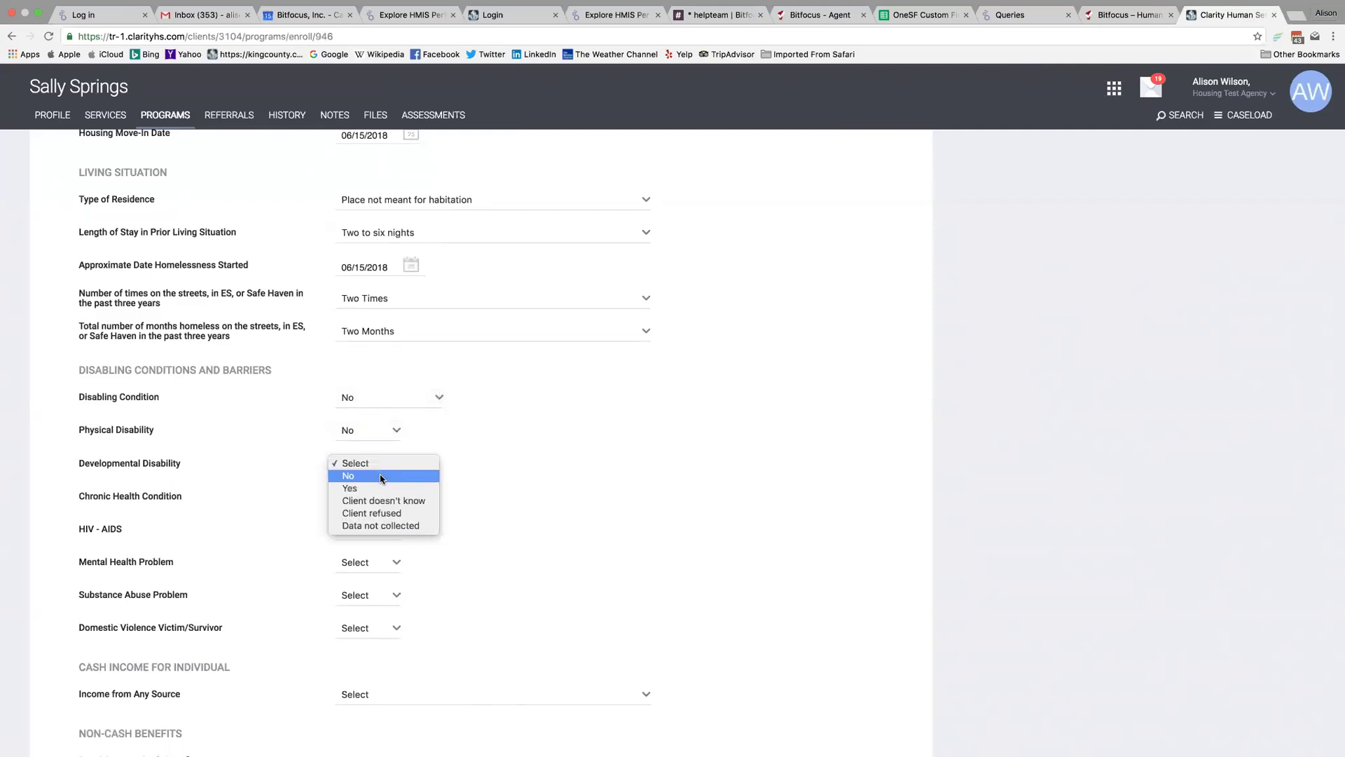
left_click(381, 476)
left_click(375, 506)
key("n")
key("Return")
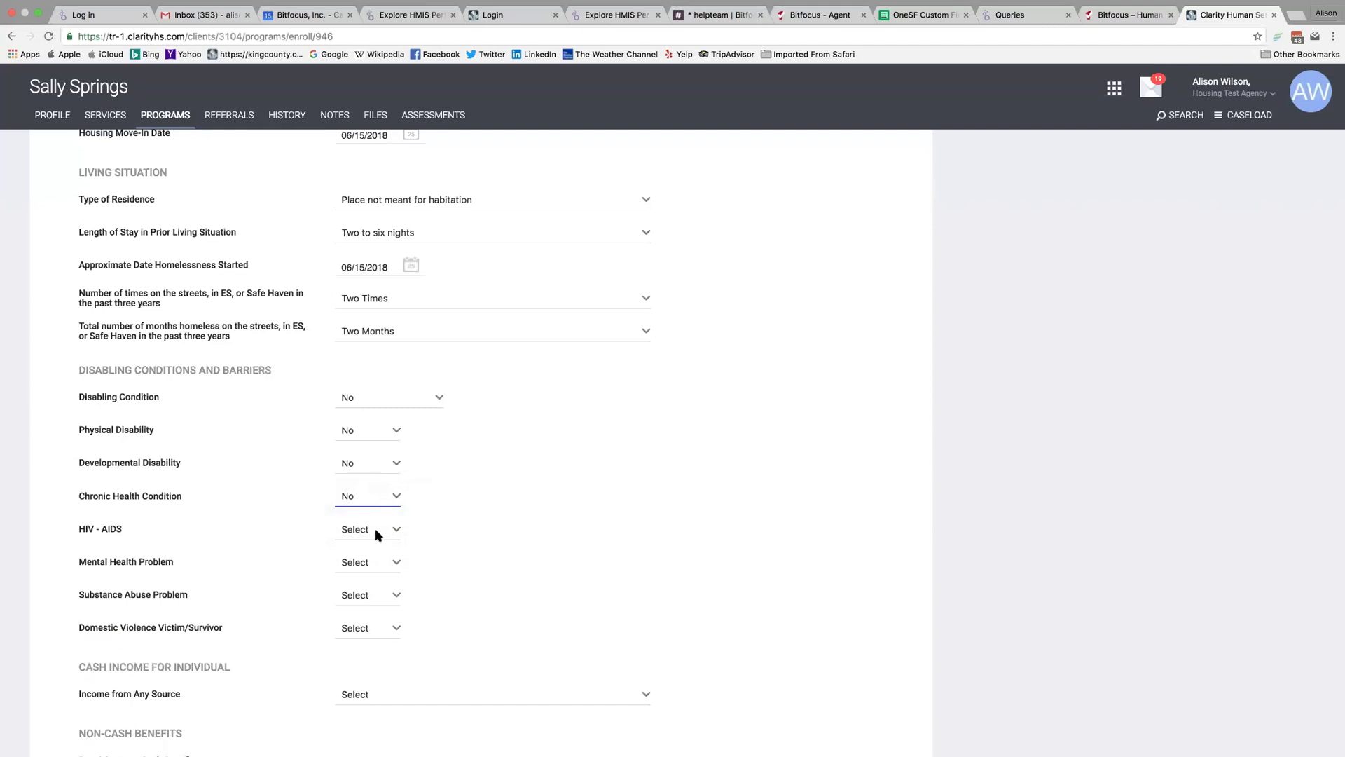
Answer No for HIV - AIDS, Mental Health Problem, Substance Abuse Problem and Domestic Violence.
left_click(375, 528)
left_click(372, 541)
left_click(373, 557)
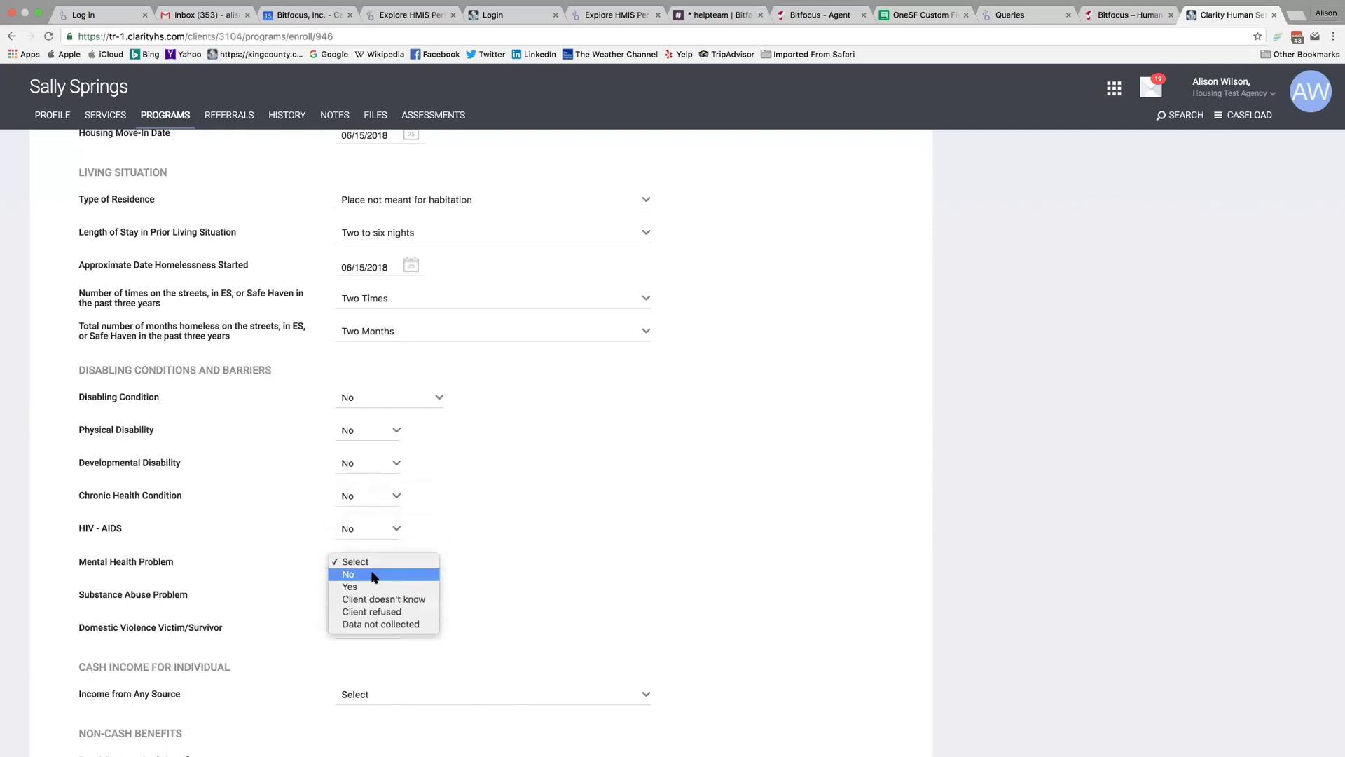
left_click(372, 575)
left_click(371, 594)
left_click(373, 607)
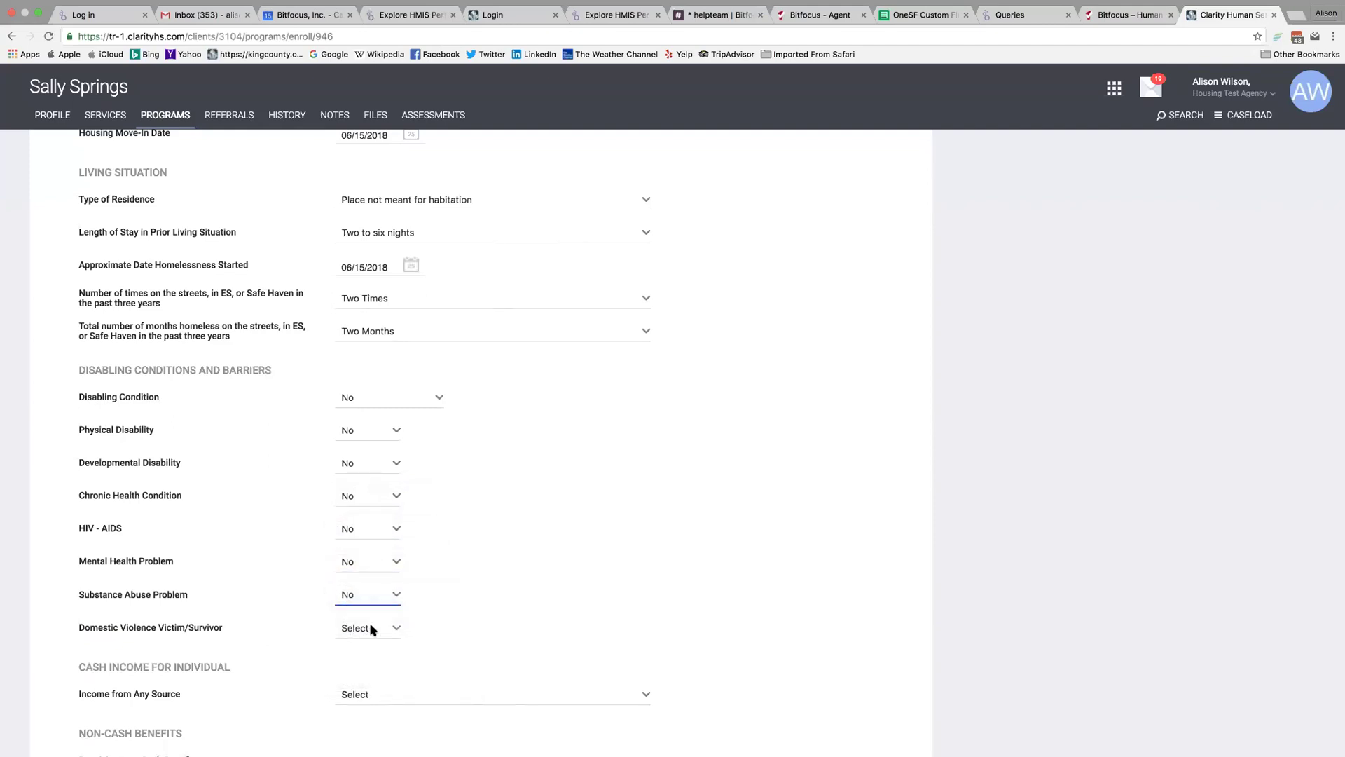
left_click(372, 629)
left_click(372, 639)
Answer No for income, non-cash benefits and health insurance, then save the enrollment and continue.
scroll(375, 638, "down", 2)
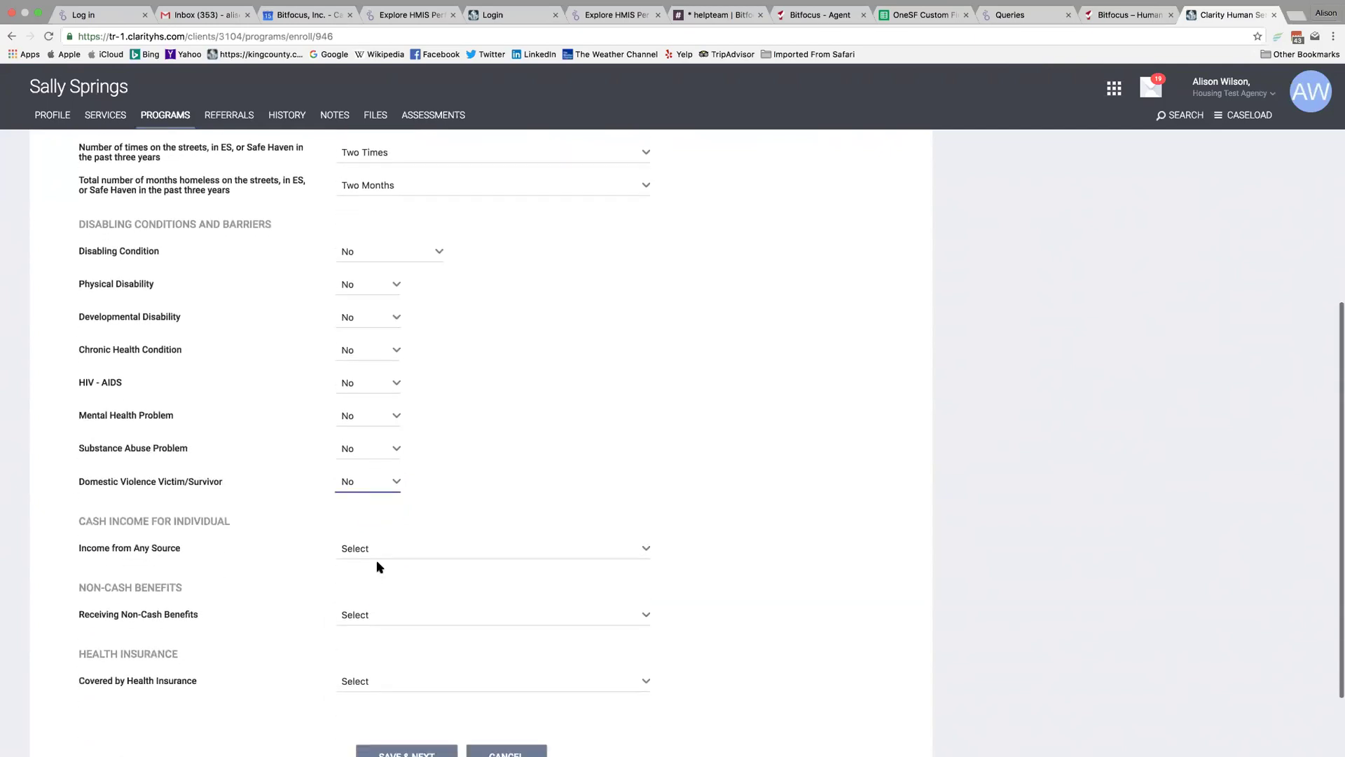
left_click(377, 552)
left_click(373, 562)
left_click(370, 615)
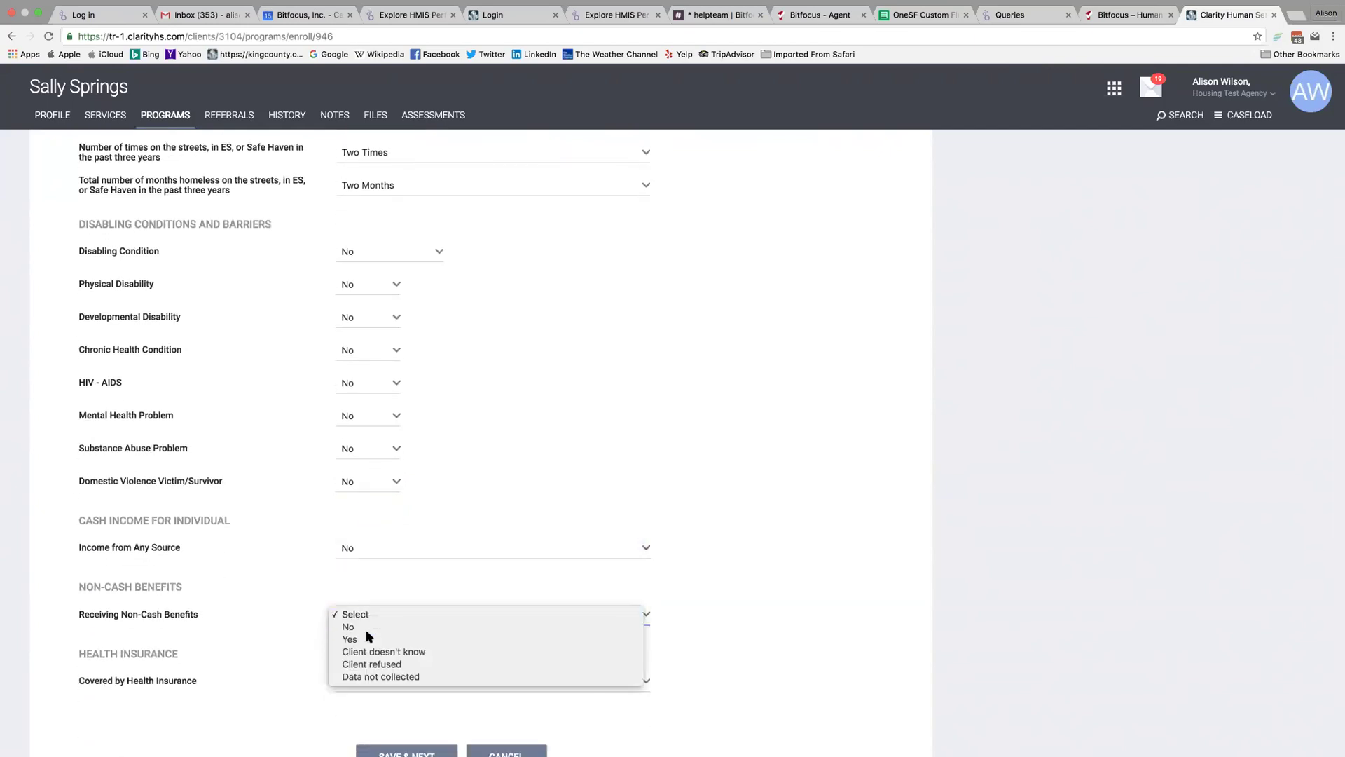
left_click(365, 627)
left_click(367, 678)
left_click(372, 676)
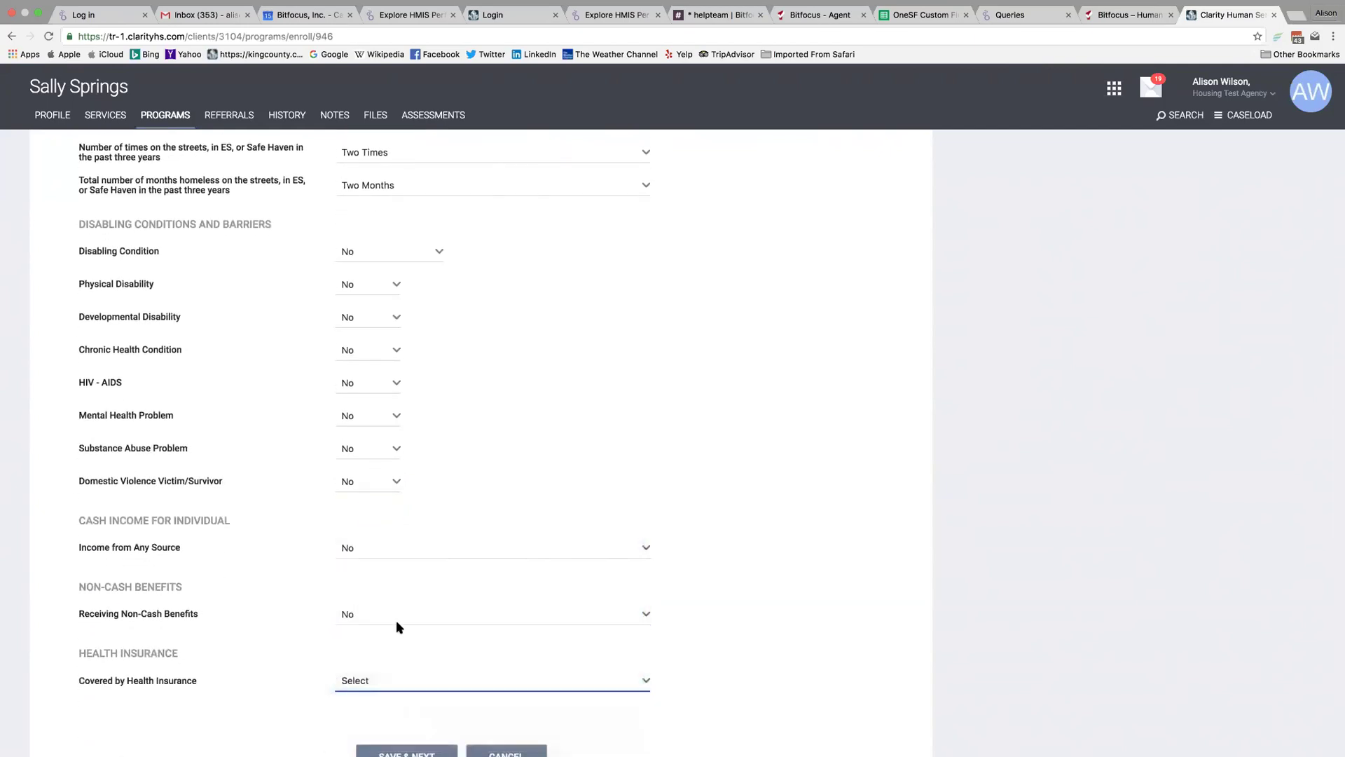
left_click(397, 679)
left_click(378, 725)
scroll(392, 666, "down", 2)
left_click(393, 656)
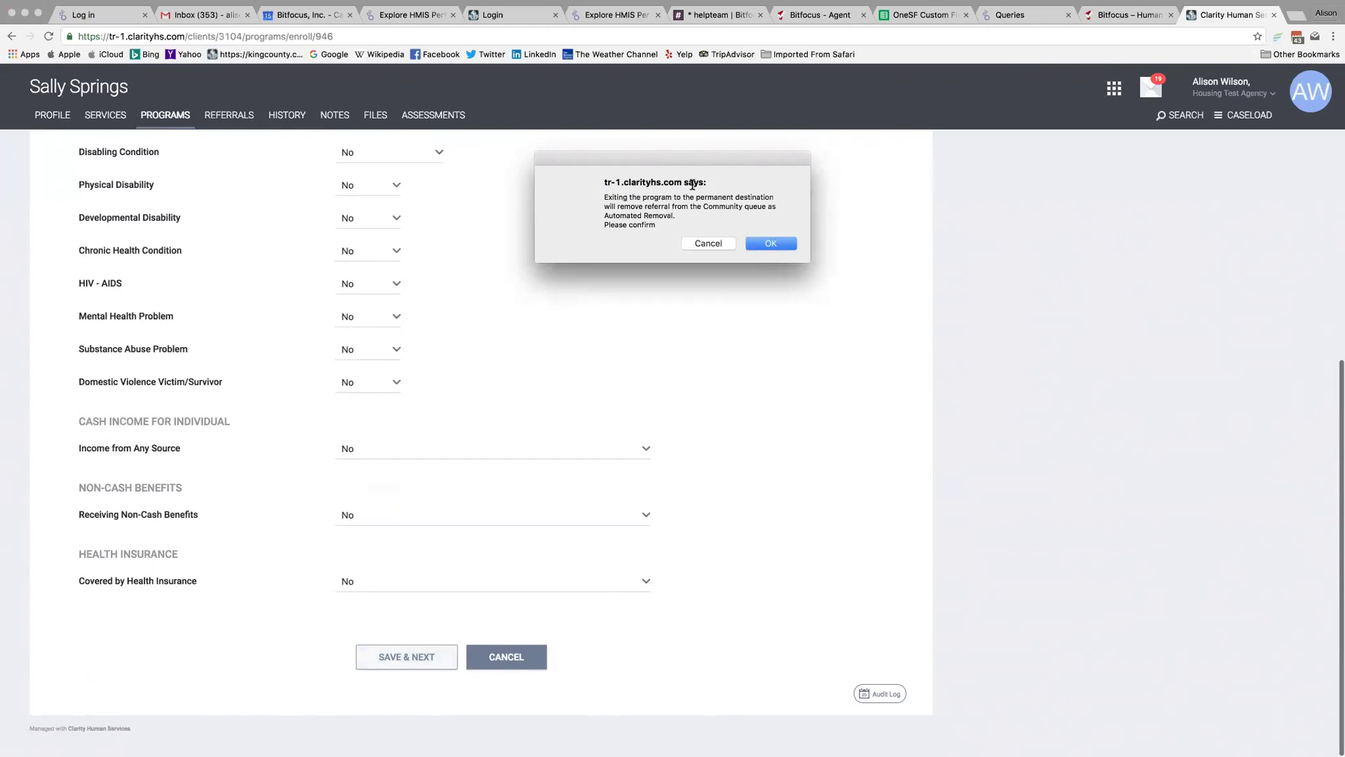
Confirm removing the referral from the Community queue to save the head of household's enrollment.
left_click(778, 246)
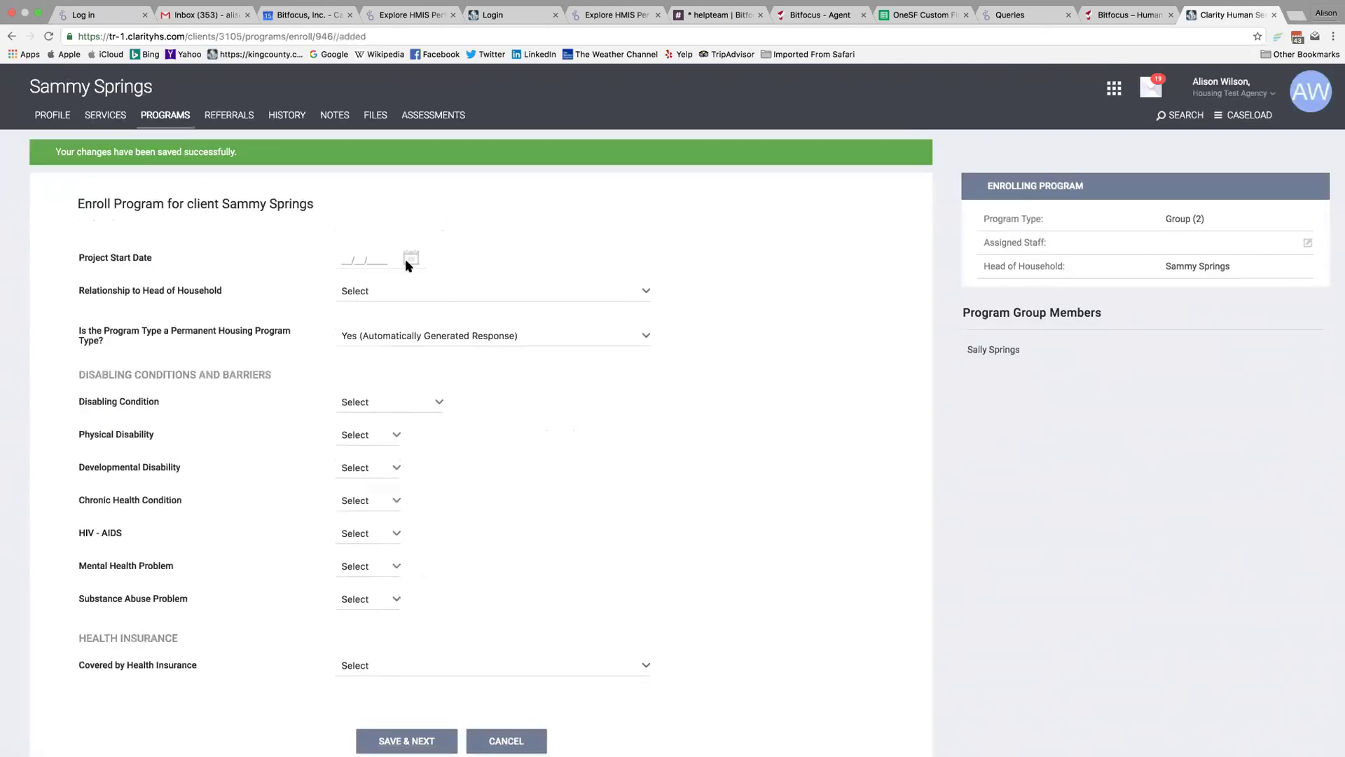
Set the first son's Project Start Date to 06/15/2018 and relationship to Head of household's child.
left_click(410, 259)
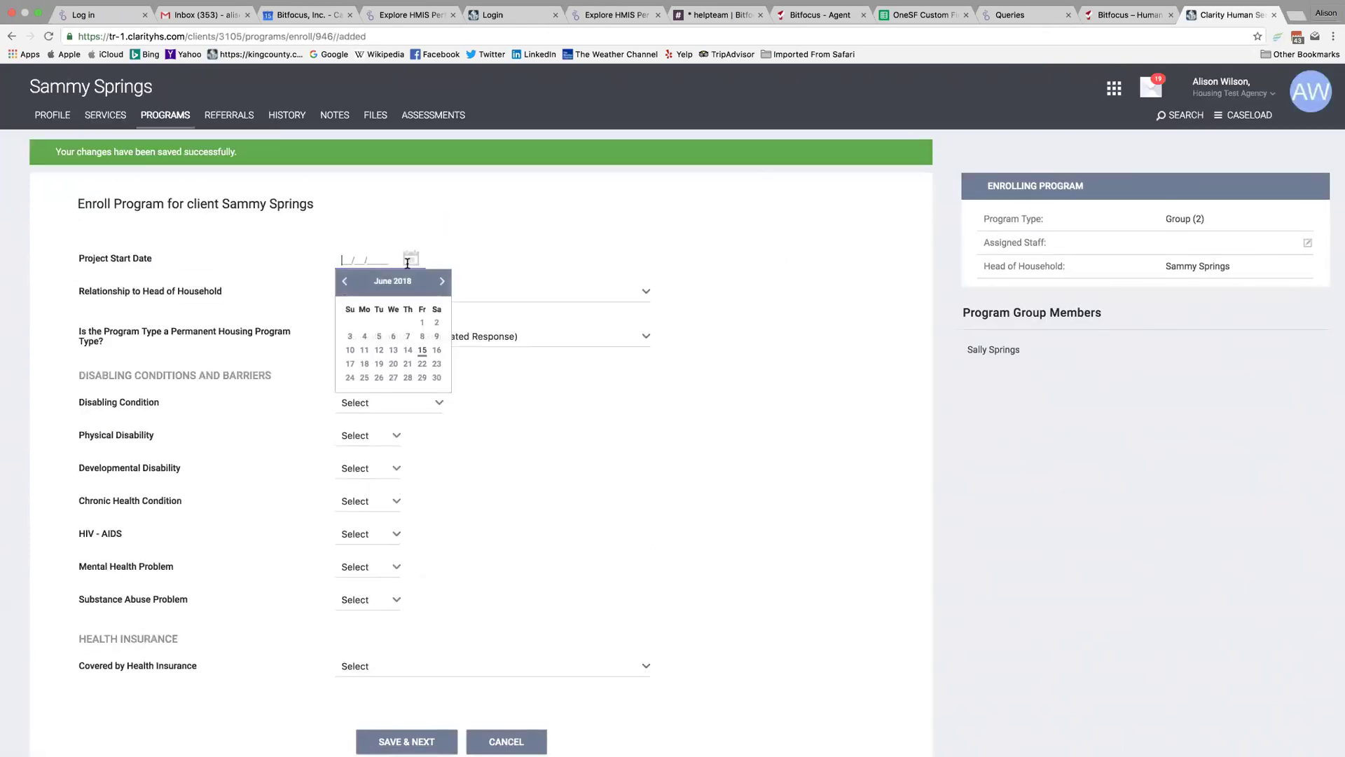
left_click(427, 352)
left_click(488, 297)
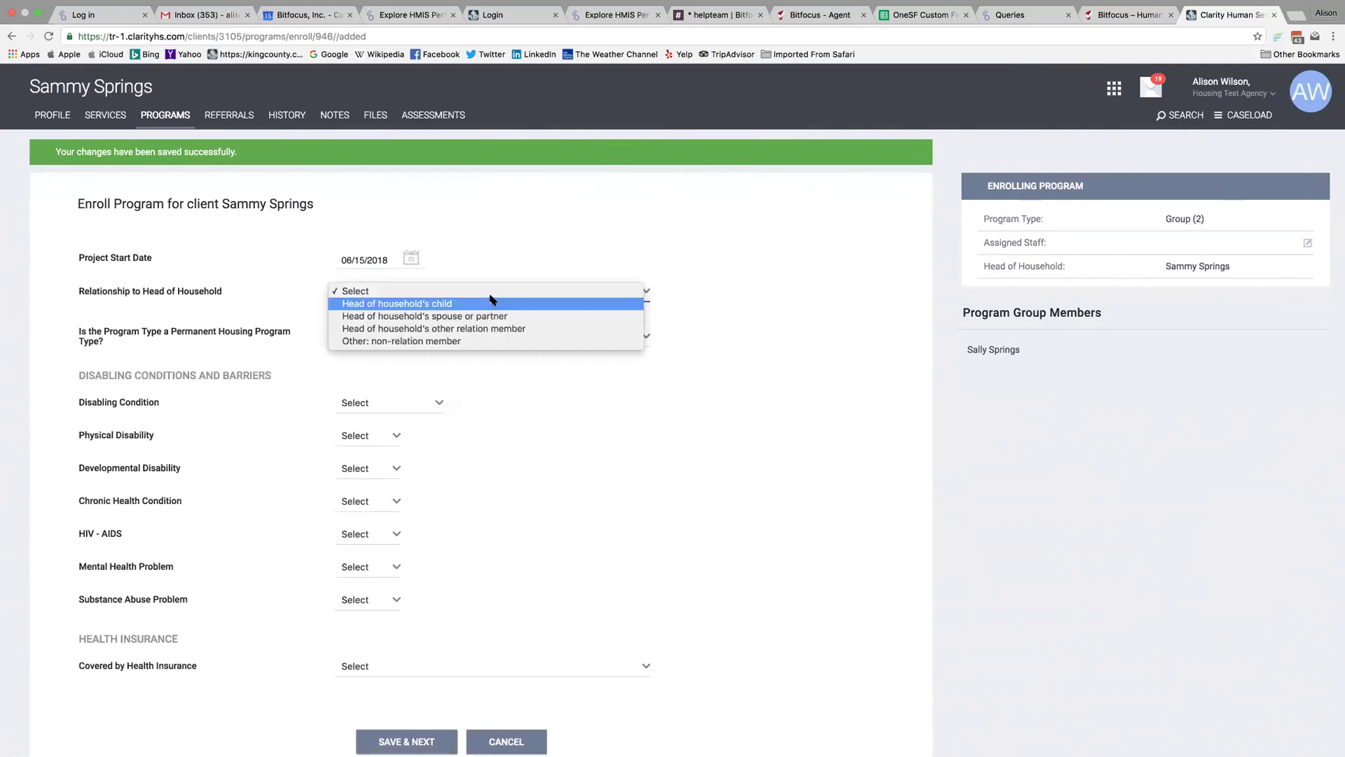
left_click(488, 303)
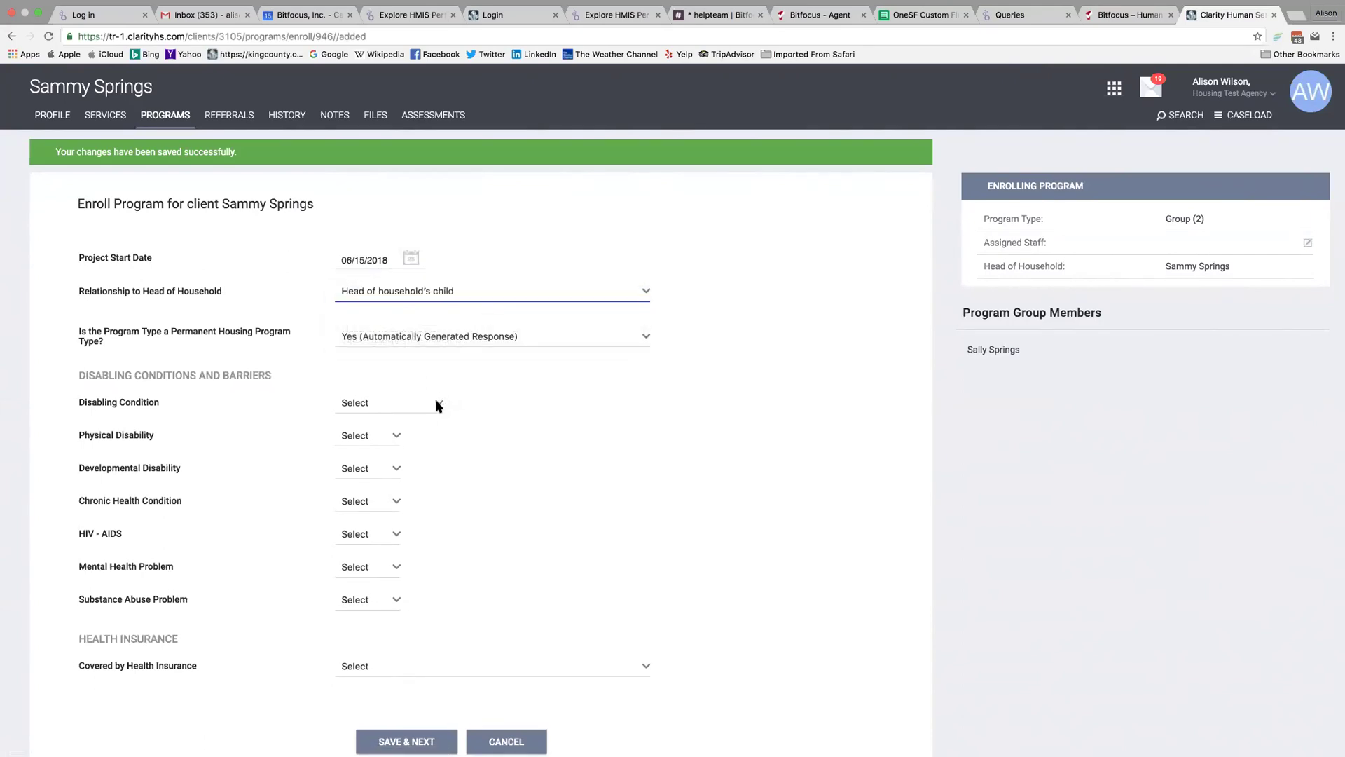
Answer No for Disabling Condition, Physical and Developmental Disability, and Chronic Health Condition.
left_click(436, 402)
left_click(431, 416)
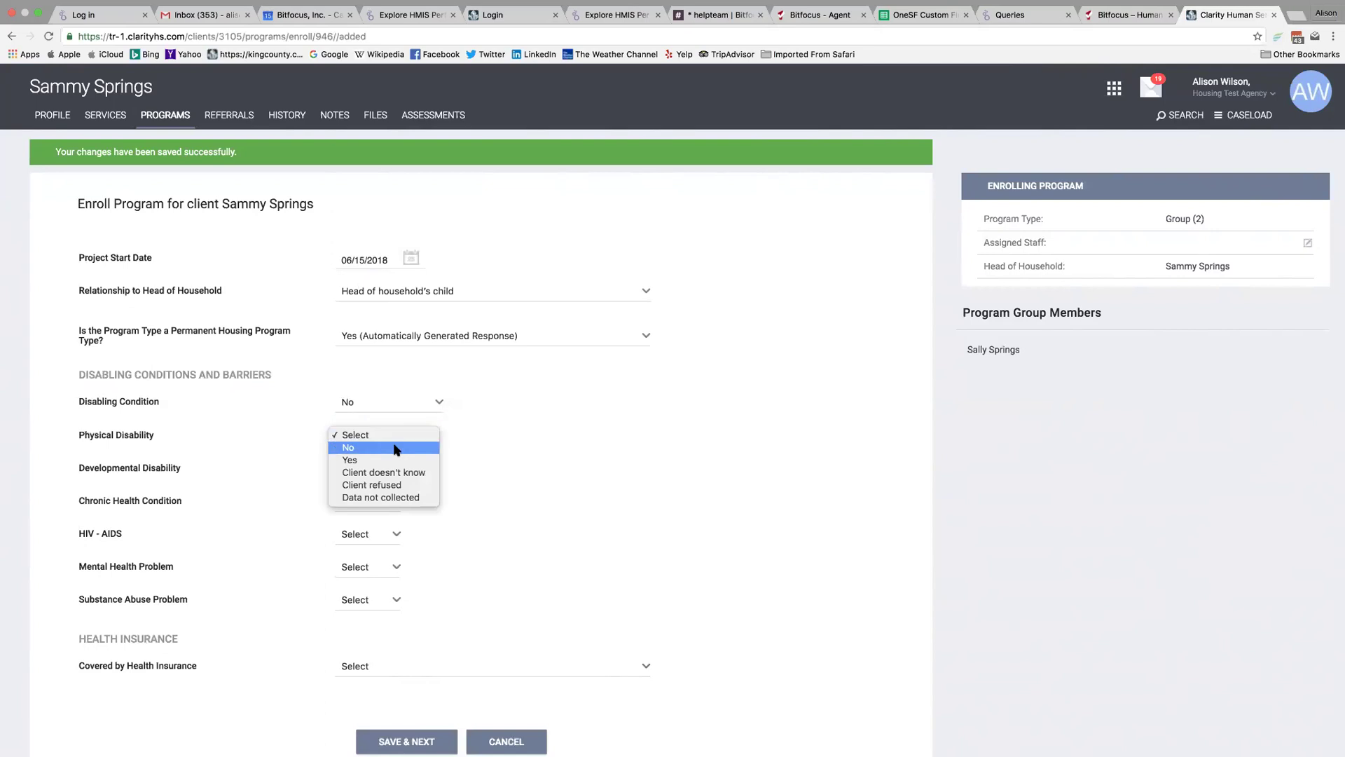
left_click(395, 449)
left_click(371, 467)
left_click(379, 480)
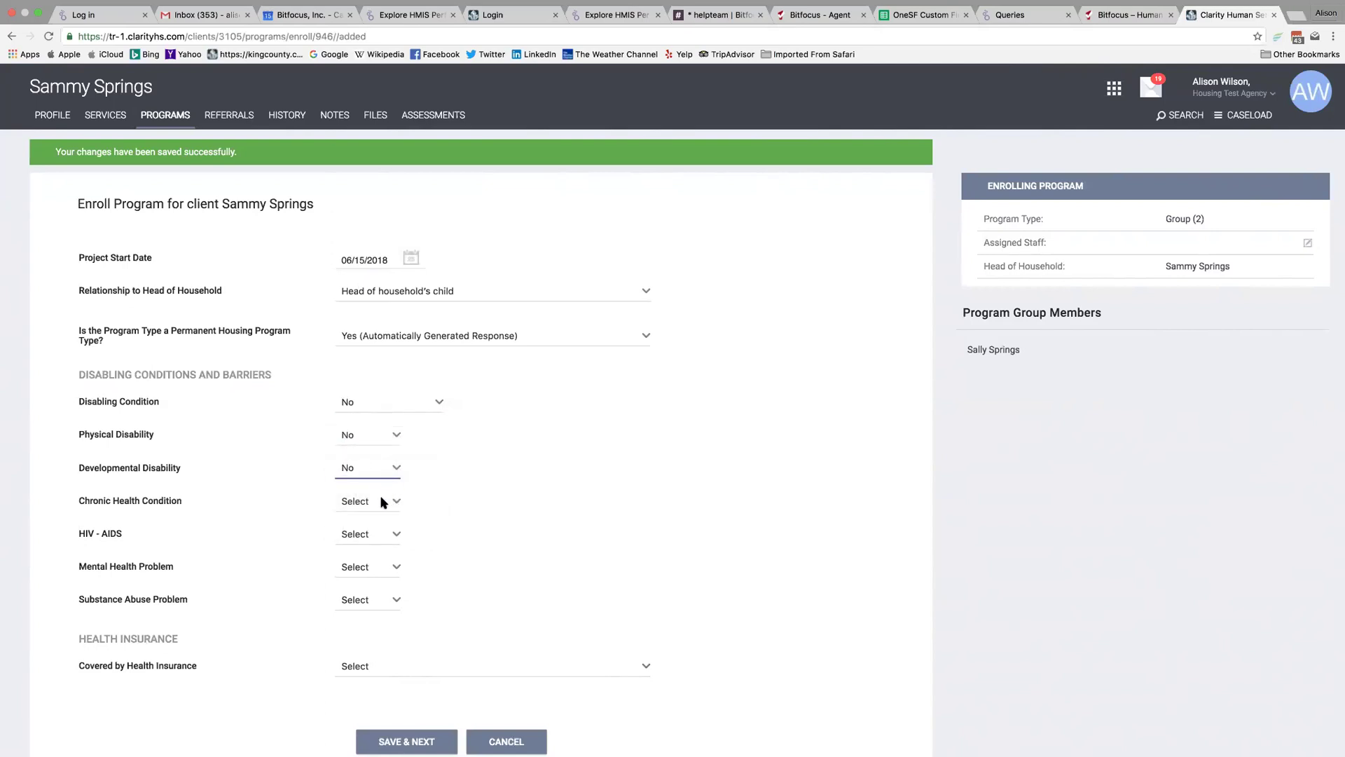
left_click(383, 501)
left_click(381, 513)
Answer No for HIV - AIDS, Mental Health, Substance Abuse and insurance, then save and continue.
left_click(375, 534)
left_click(376, 546)
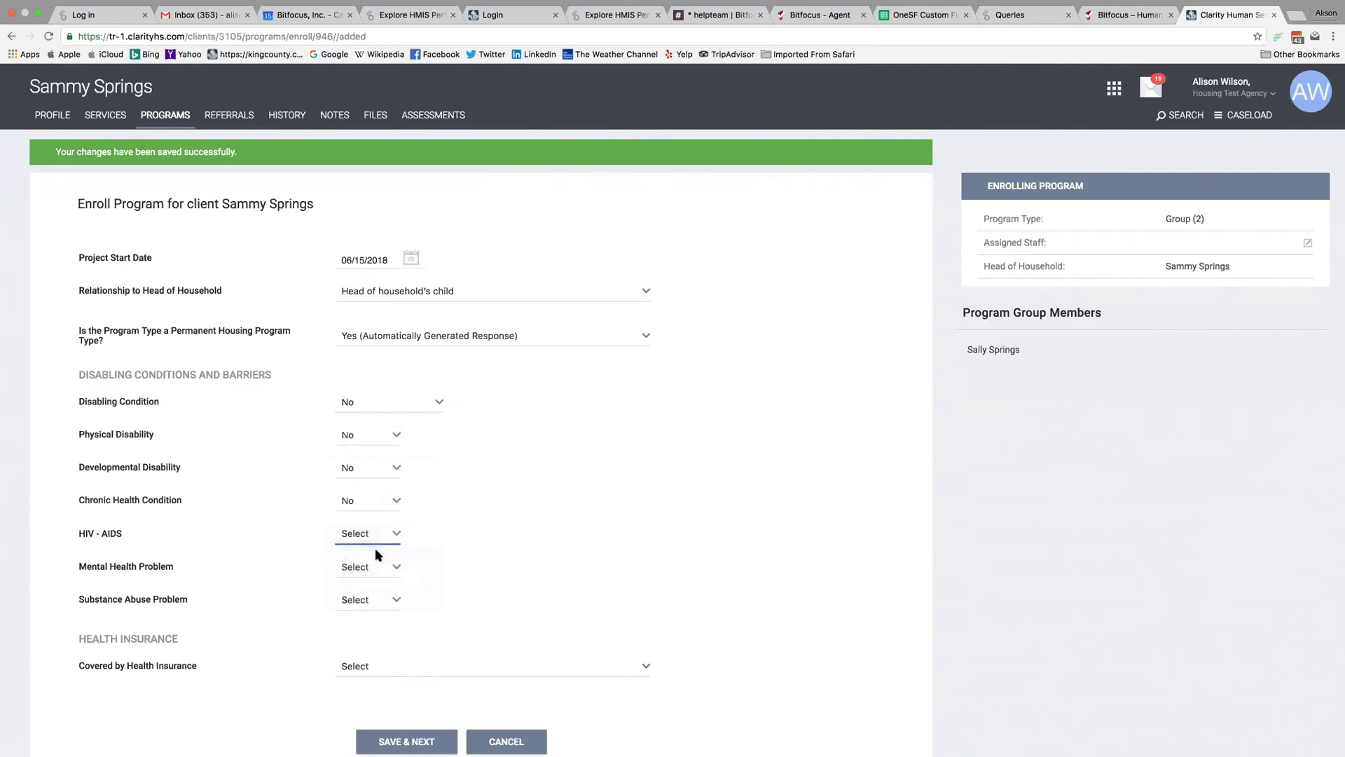
left_click(372, 568)
left_click(372, 575)
left_click(374, 601)
left_click(372, 613)
left_click(376, 662)
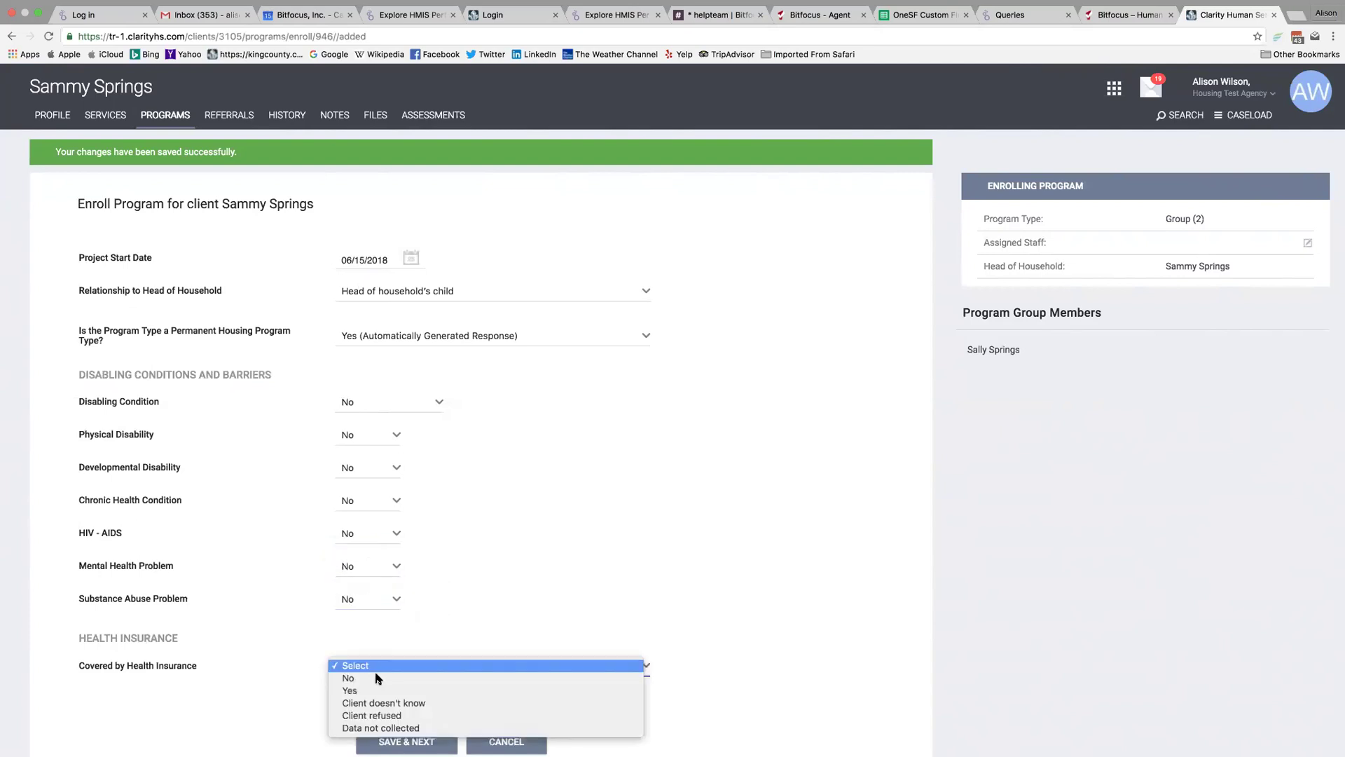
left_click(384, 737)
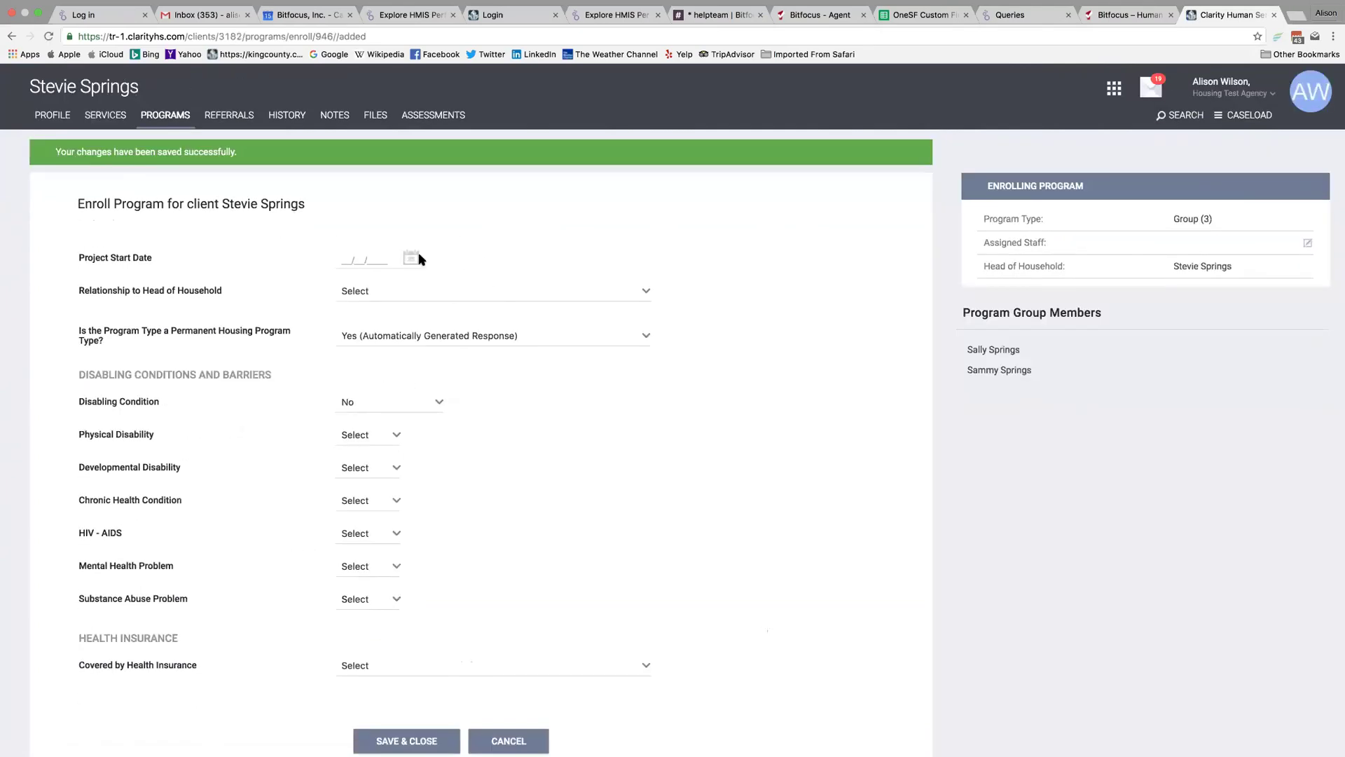
Set the second son's Project Start Date to 06/15/2018 and relationship to Head of household's child.
left_click(412, 258)
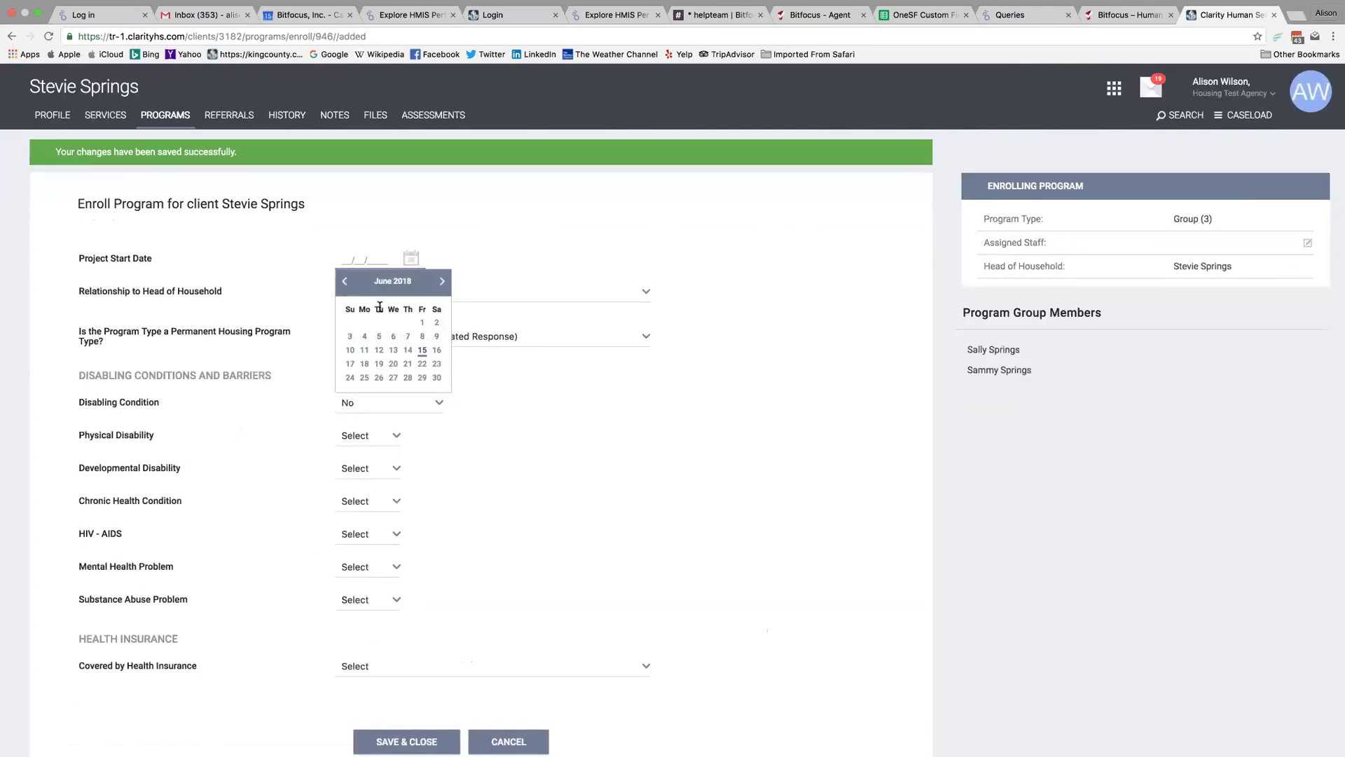
left_click(419, 350)
left_click(526, 294)
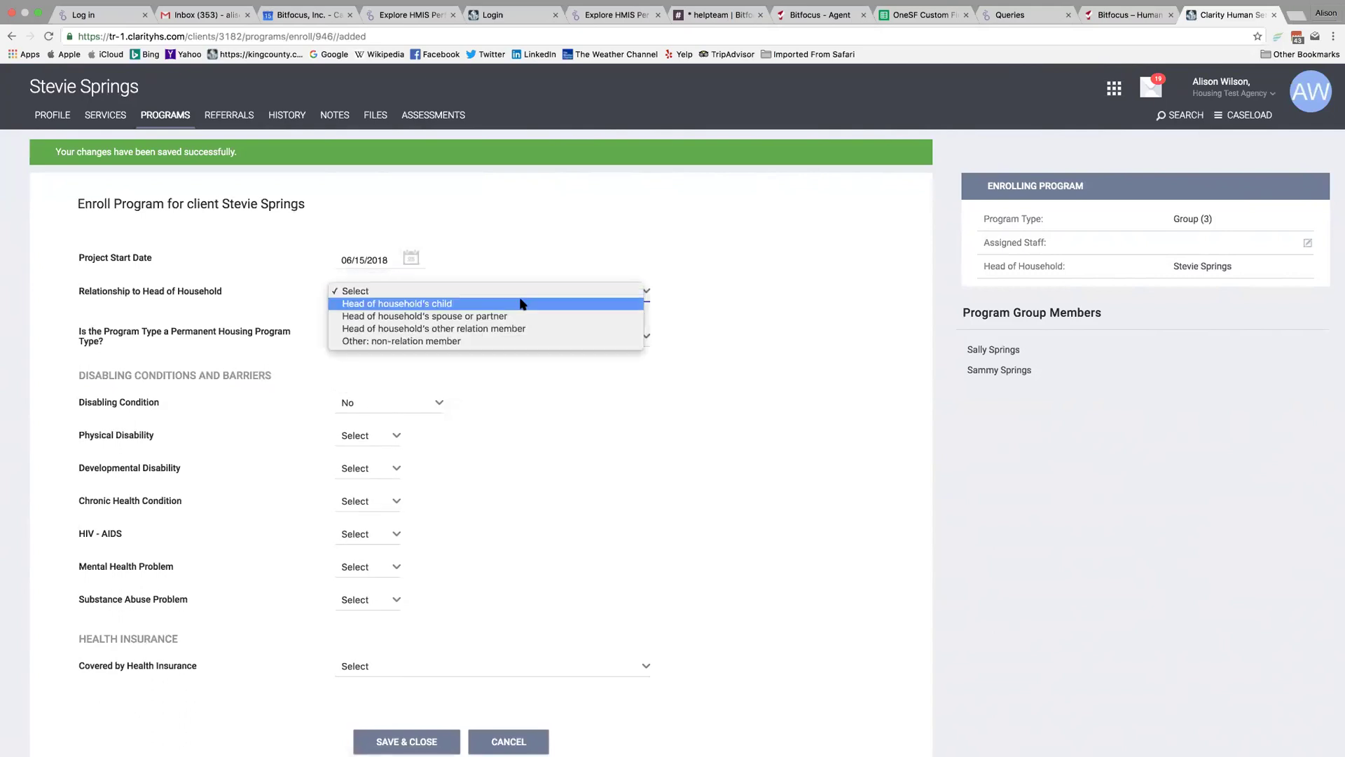
key("Return")
Answer No for Disabling Condition, Physical and Developmental Disability, and Chronic Health Condition.
left_click(433, 405)
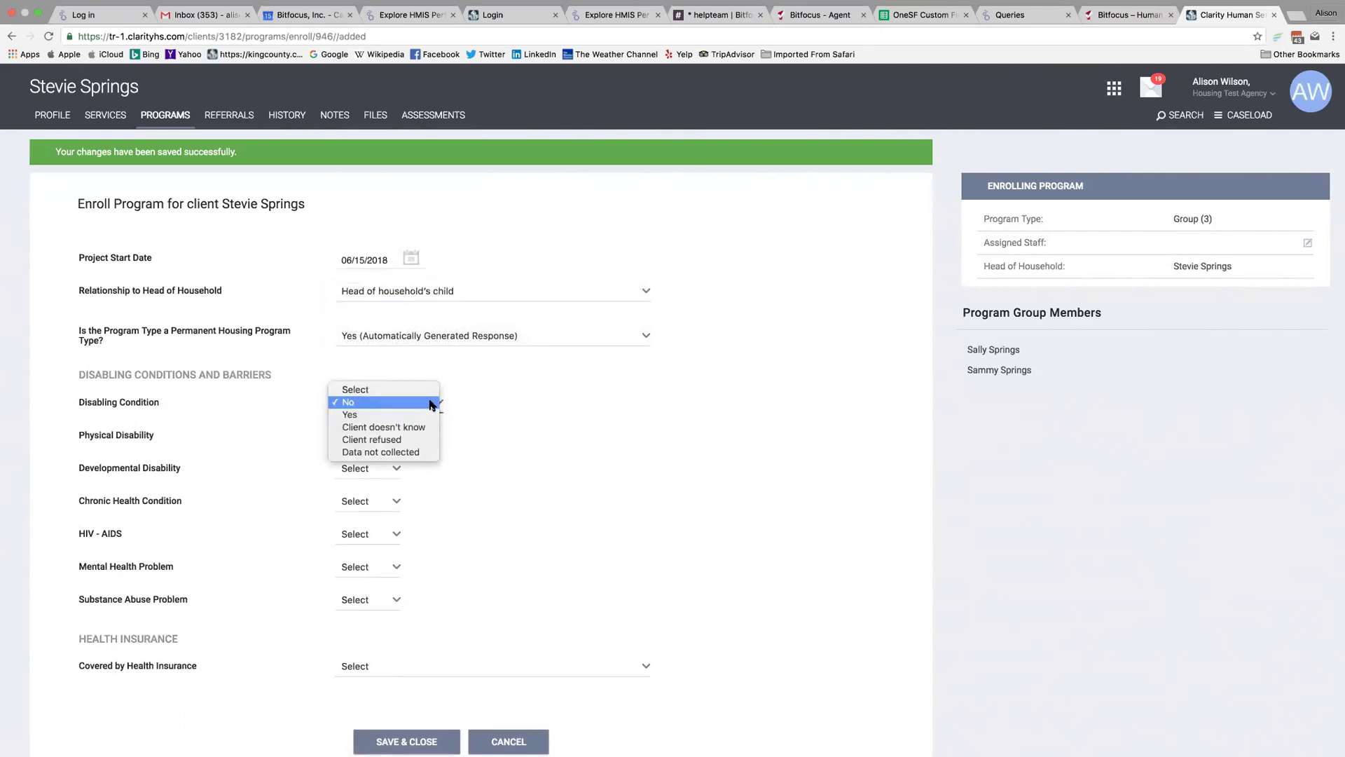
key("Return")
left_click(375, 436)
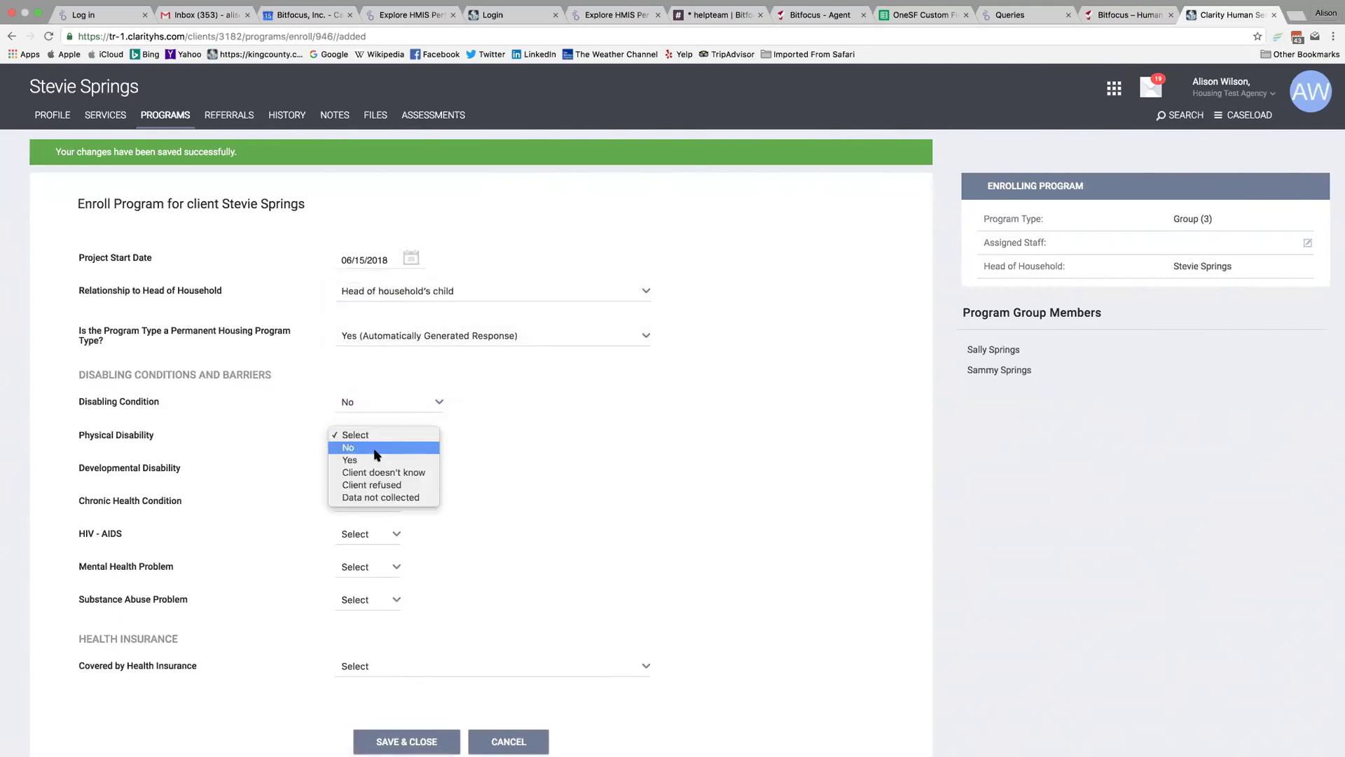
left_click(375, 449)
left_click(372, 465)
left_click(373, 482)
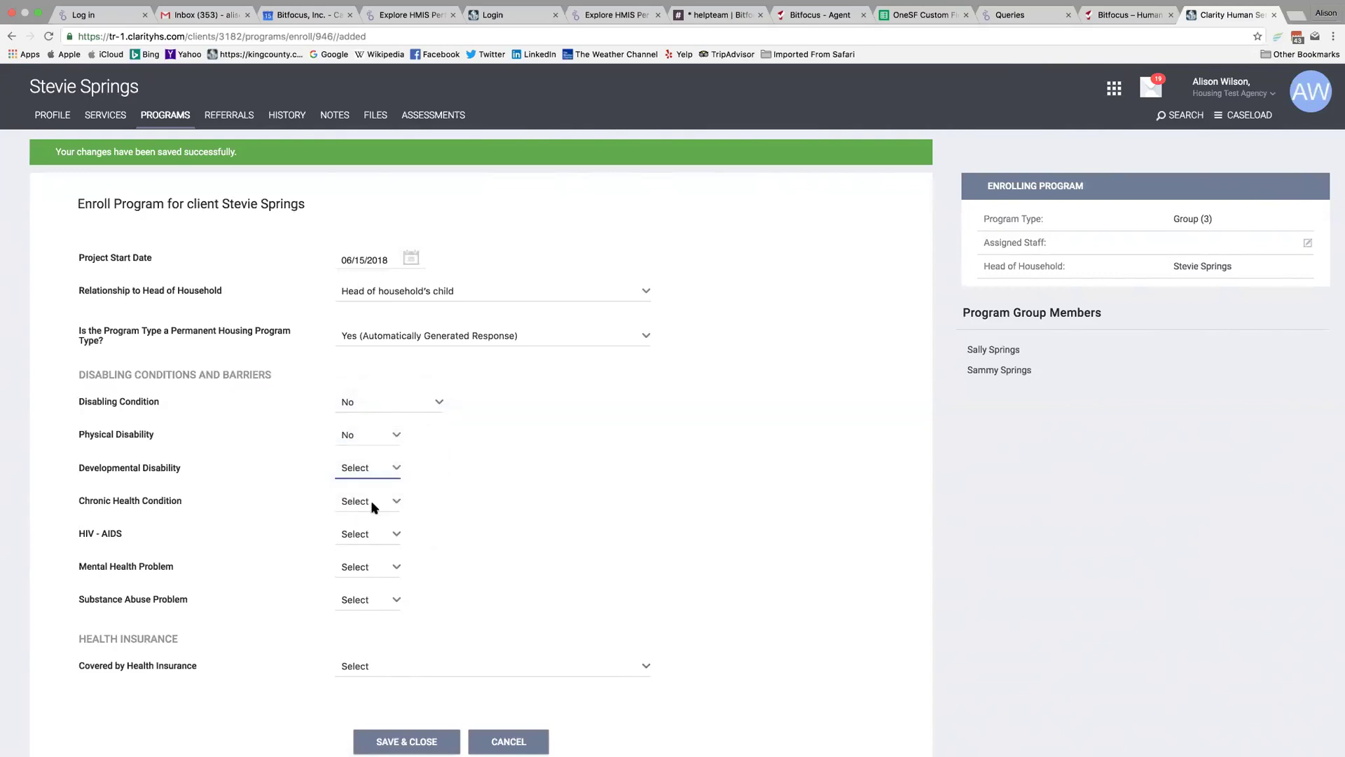
left_click(374, 501)
left_click(373, 514)
Answer No for HIV - AIDS, Mental Health, Substance Abuse and insurance, save and close, then view History.
left_click(373, 534)
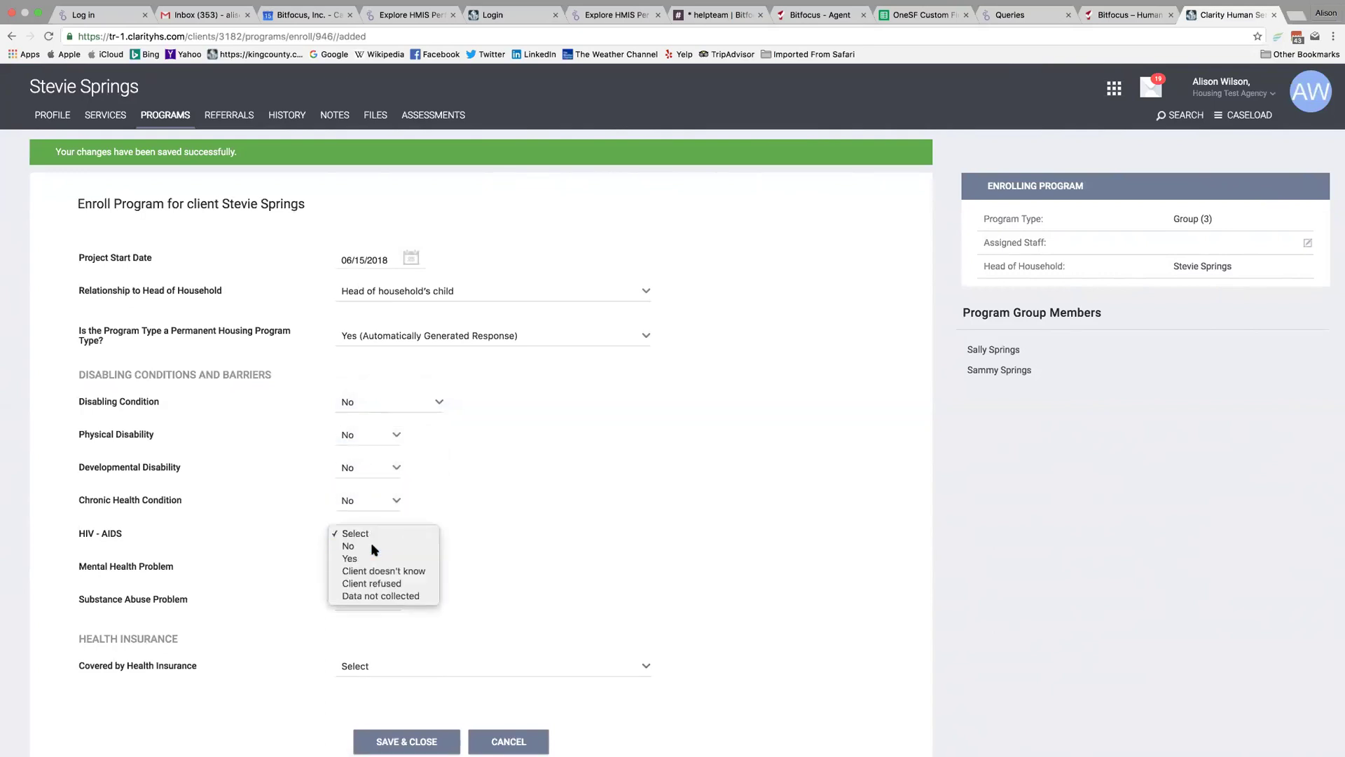
left_click(373, 546)
left_click(372, 564)
left_click(375, 579)
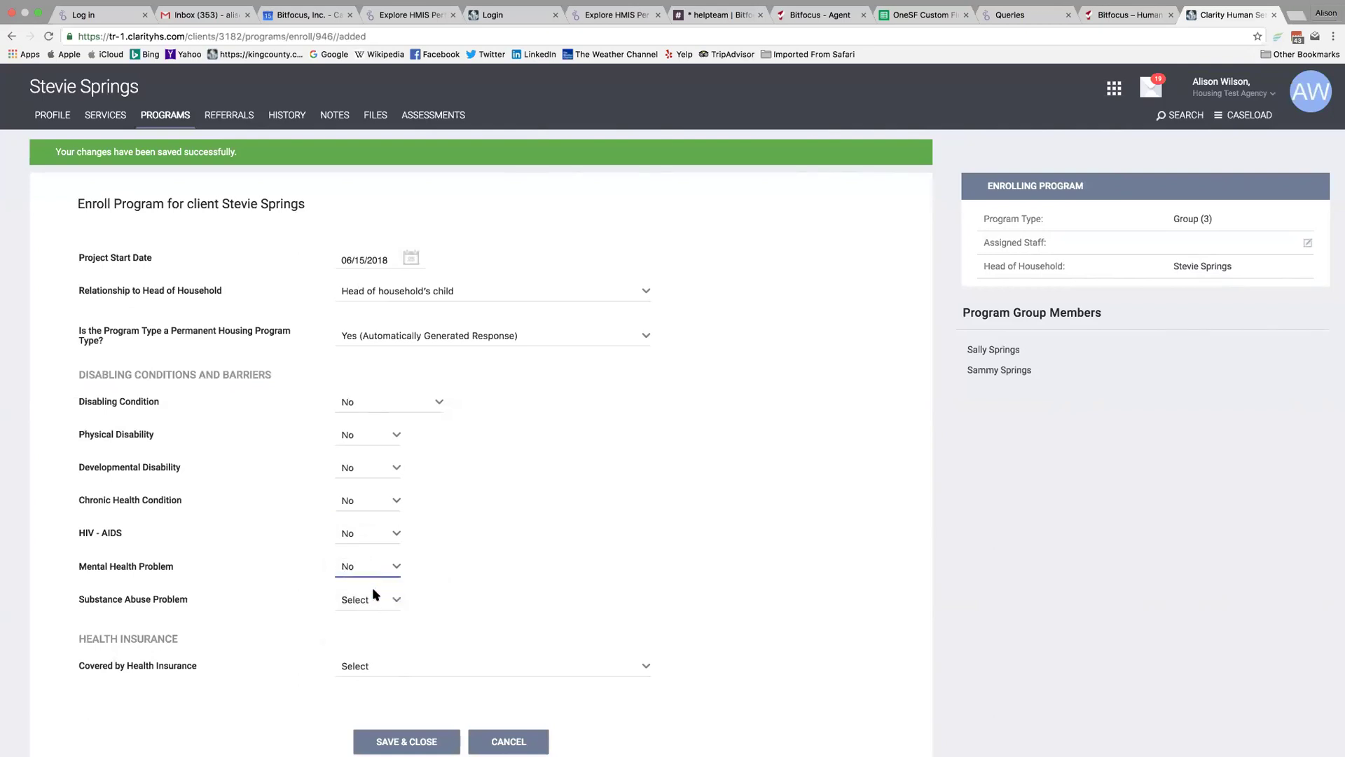
left_click(374, 599)
left_click(377, 611)
left_click(382, 672)
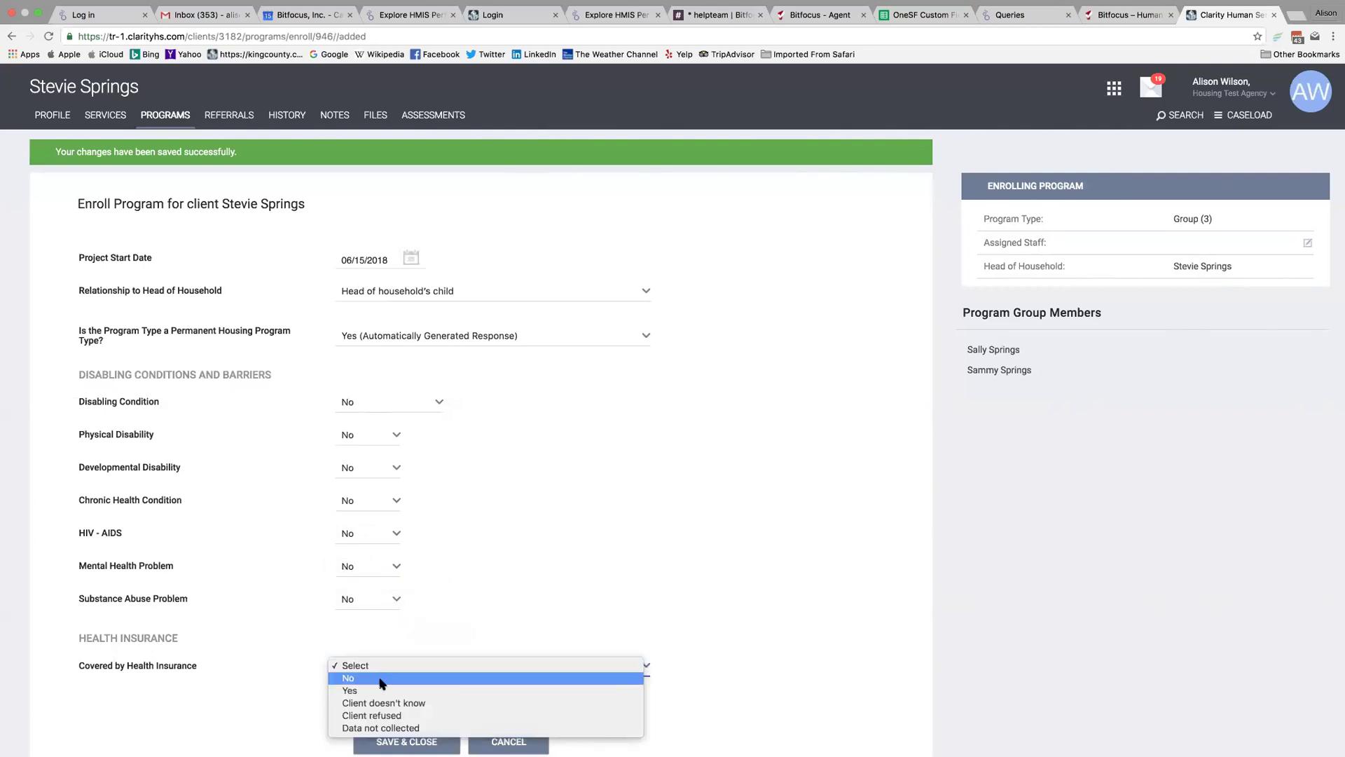
left_click(377, 683)
left_click(390, 745)
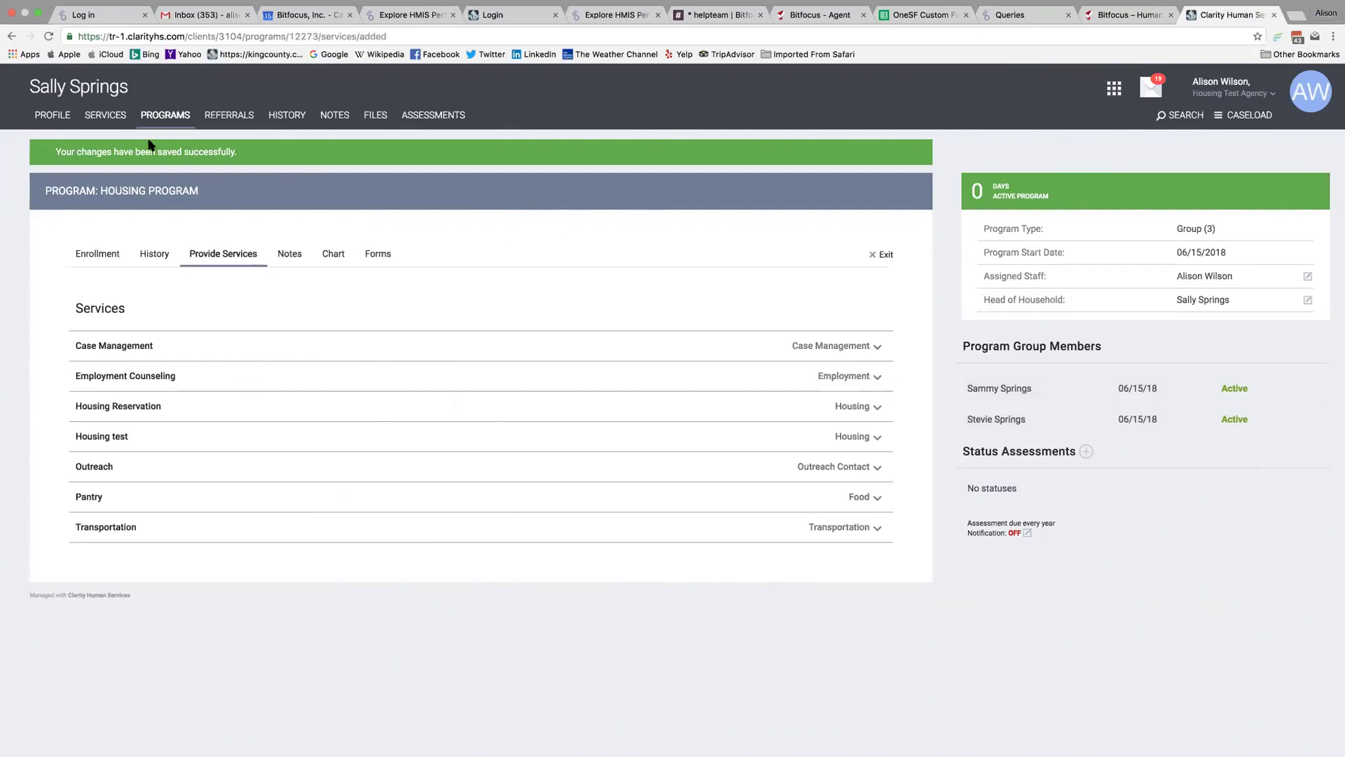
left_click(282, 119)
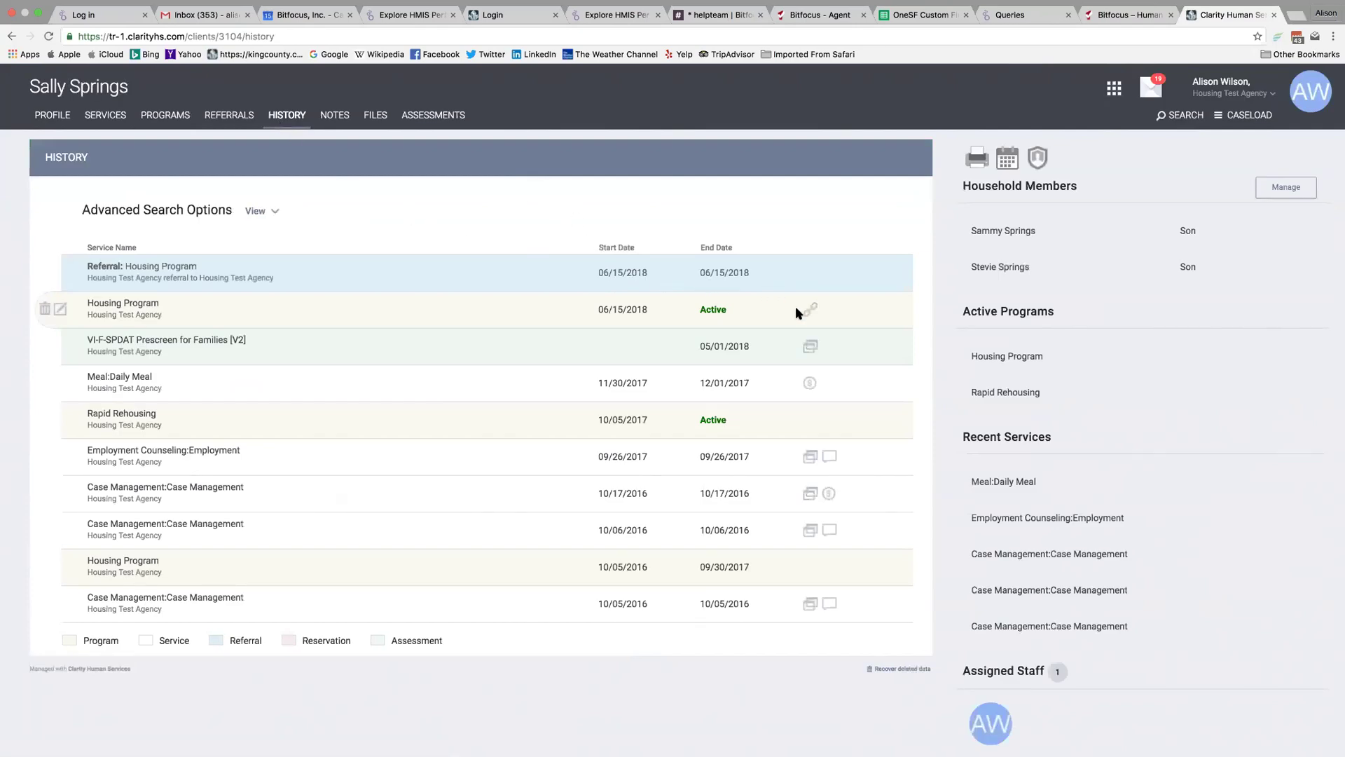
Reveal the active Housing Program entry's referral link: Housing Test Agency, 06/15/2018.
mouse_move(807, 316)
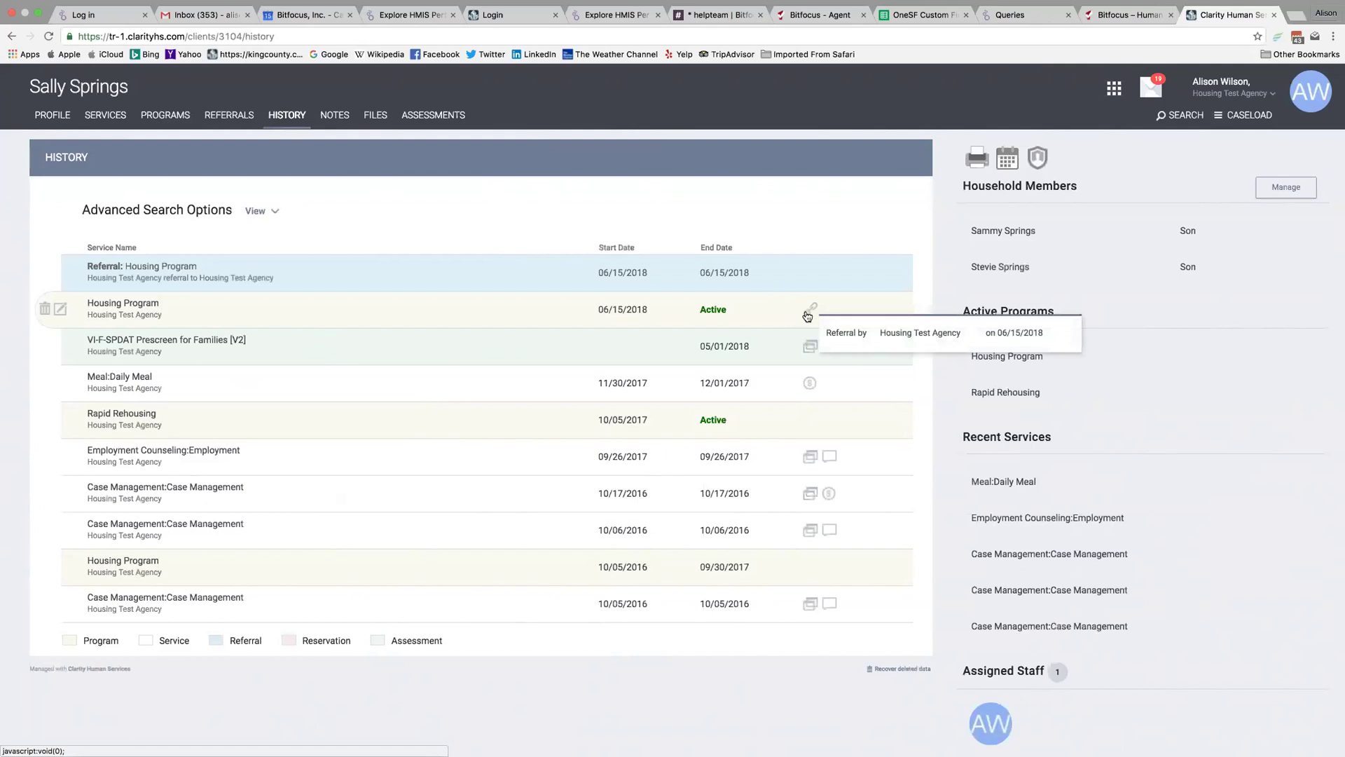